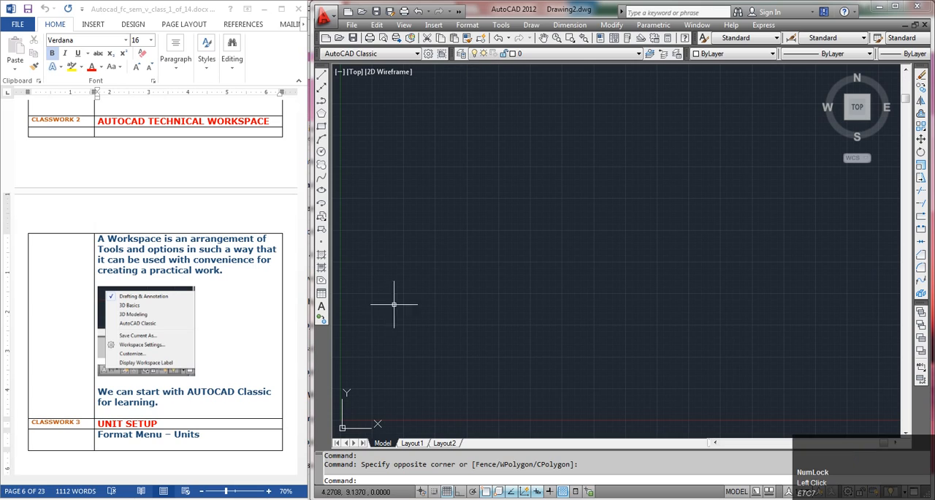
# Apply the AutoCAD Classic workspace and close the Tool Palettes window
pyautogui.click(848, 493)
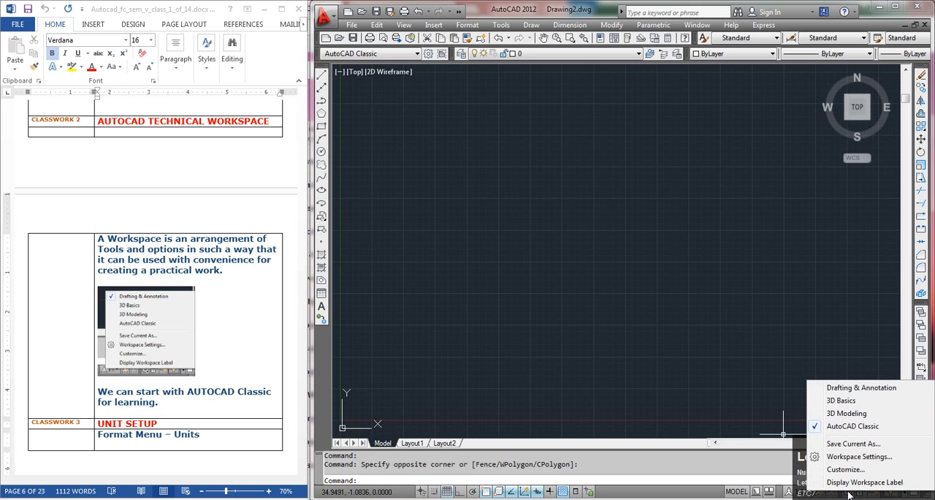
pyautogui.click(857, 430)
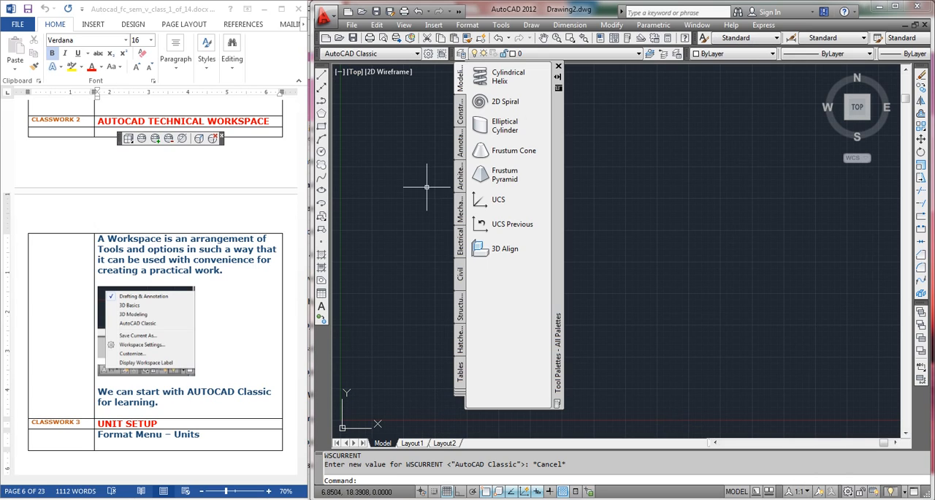
pyautogui.click(558, 67)
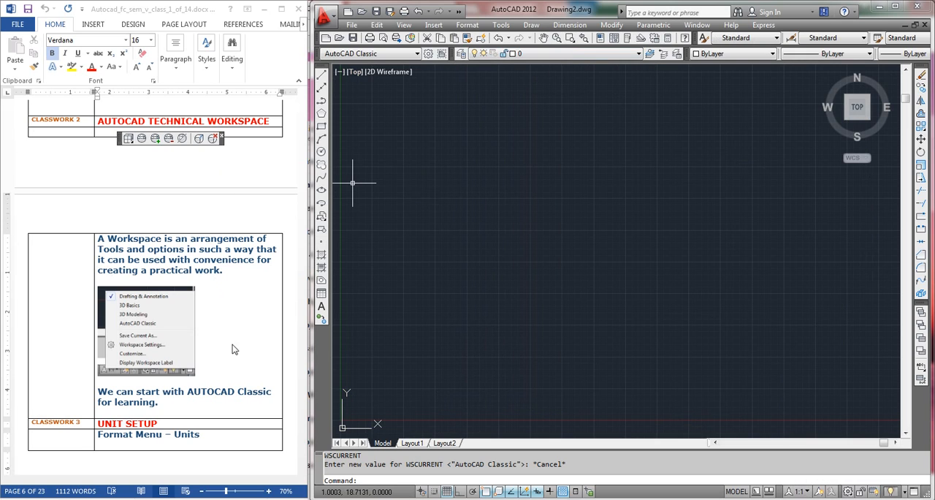
# Consult the Unit Setup section of the class notes and open the Drawing Units settings beside them
pyautogui.click(240, 398)
pyautogui.scroll(-1, 219, 380)
pyautogui.scroll(-8, 216, 368)
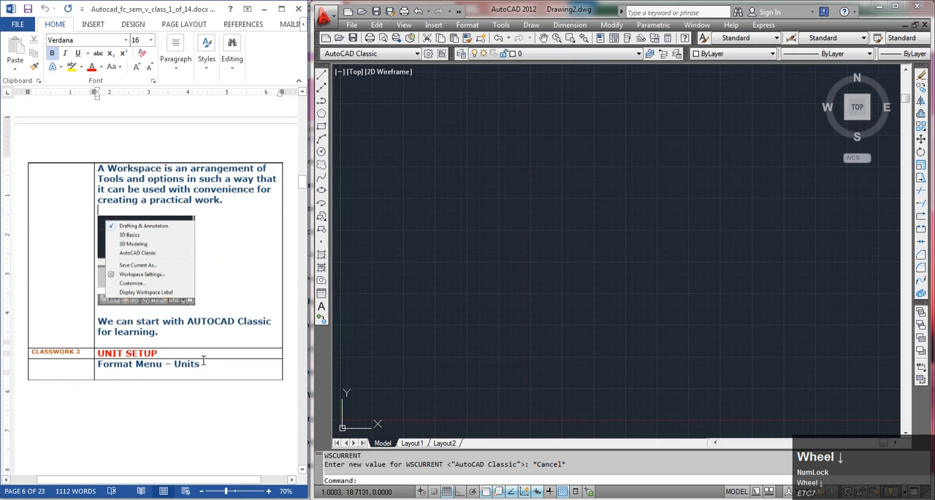
pyautogui.scroll(-6, 212, 347)
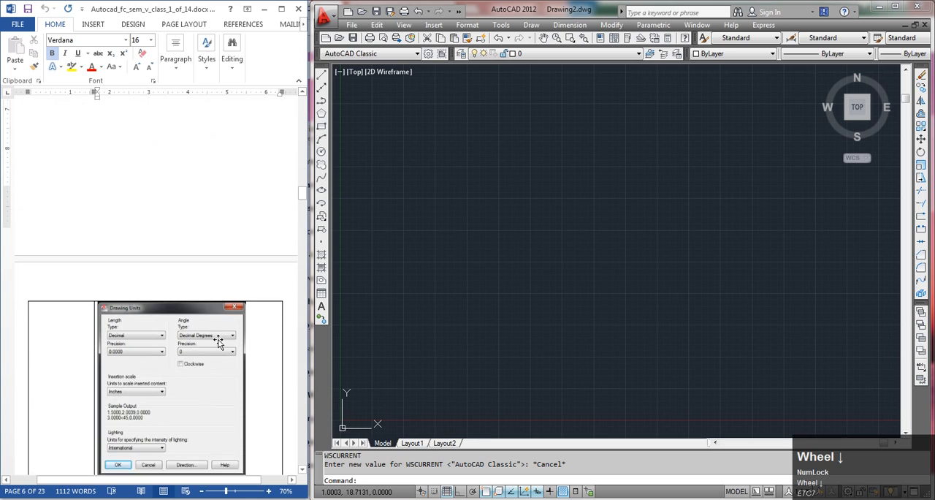
pyautogui.click(470, 29)
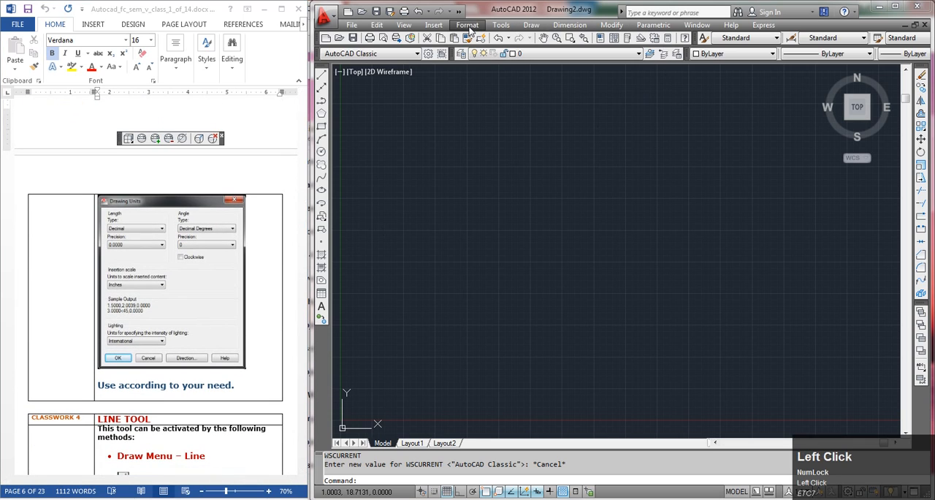
pyautogui.click(468, 25)
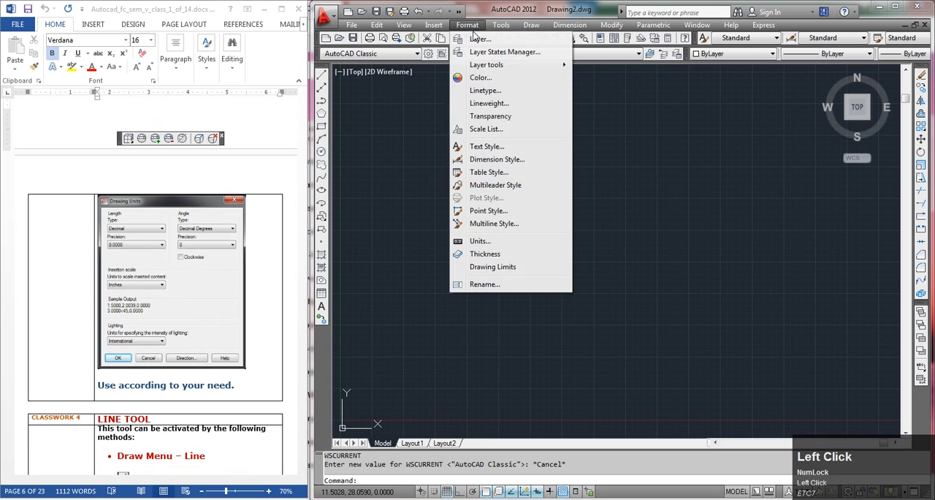
pyautogui.click(482, 241)
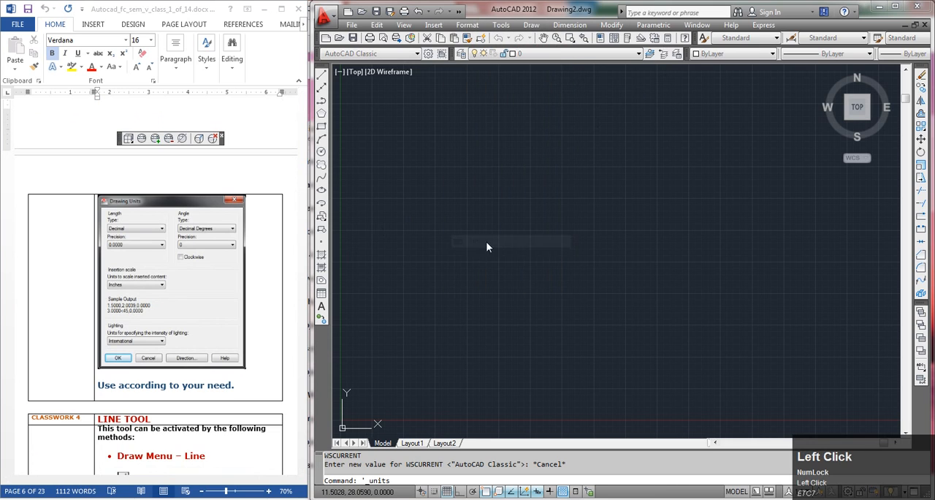
pyautogui.moveTo(543, 142); pyautogui.dragTo(715, 122)
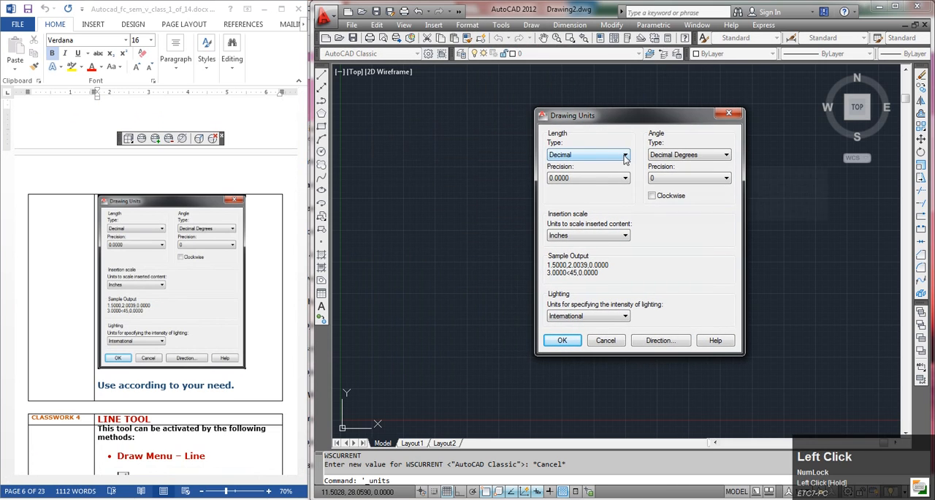
# Try the Architectural and Engineering length types and set the length type back to Decimal
pyautogui.click(624, 157)
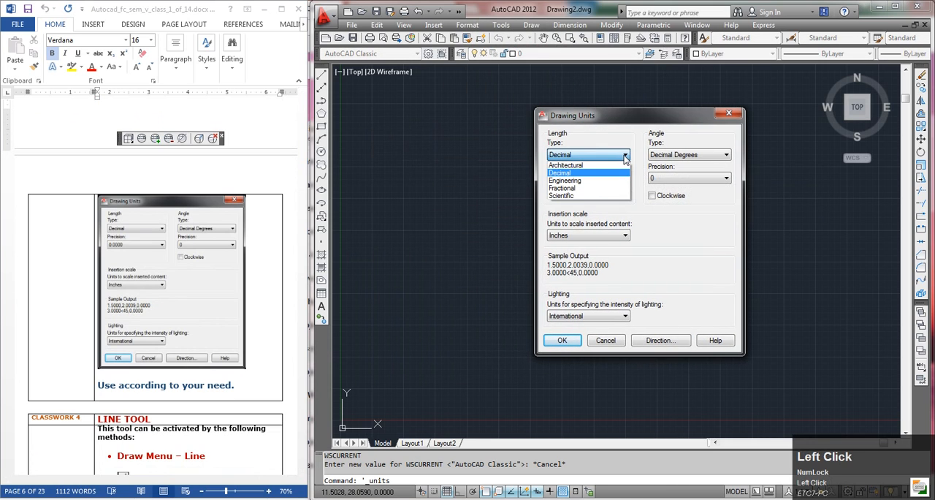
pyautogui.click(574, 165)
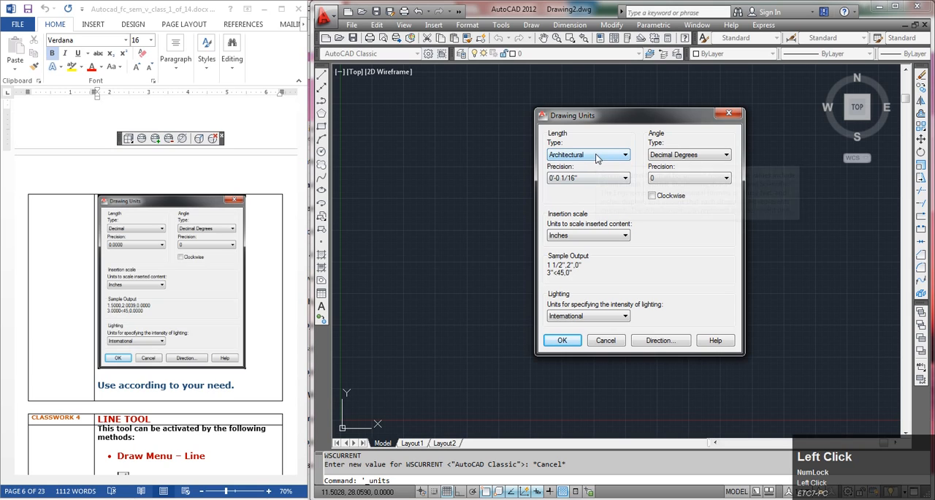
pyautogui.click(589, 156)
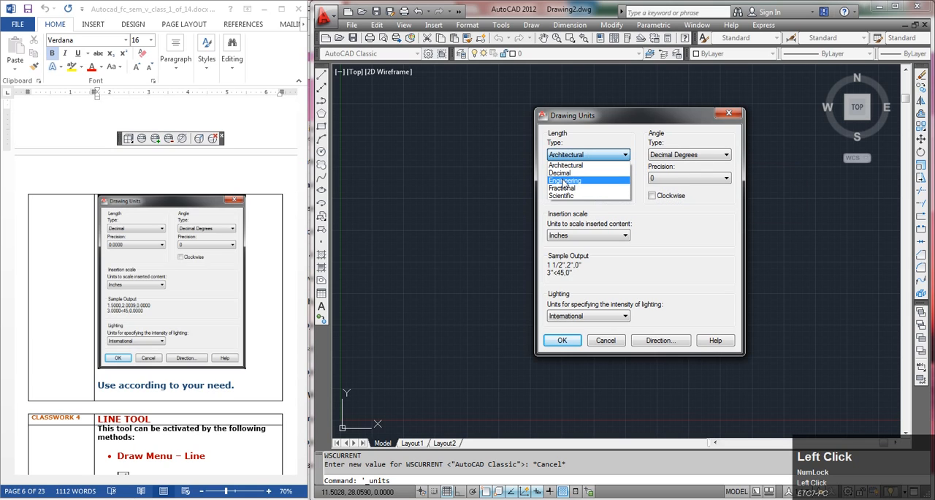
pyautogui.click(564, 181)
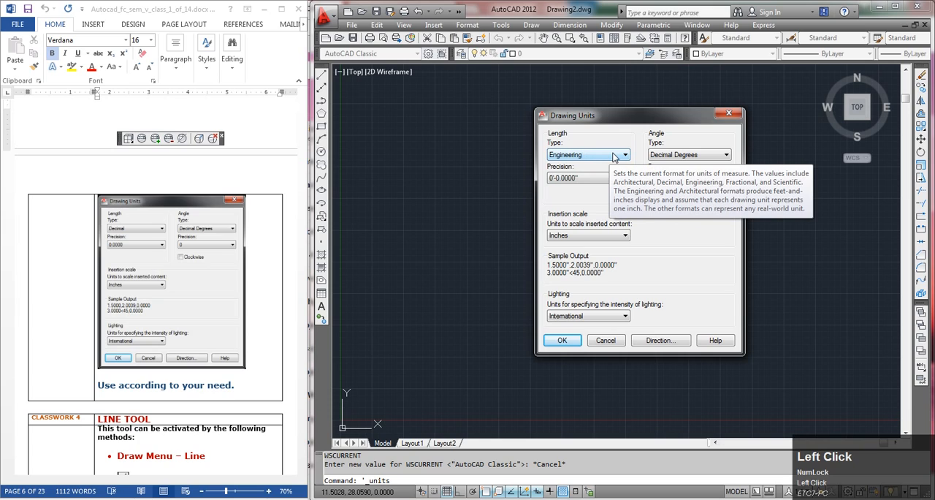
pyautogui.click(614, 156)
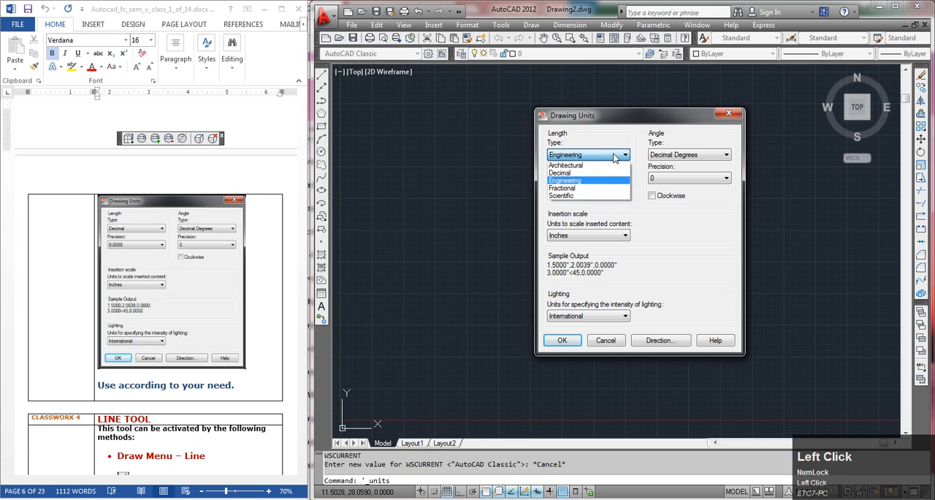
pyautogui.click(582, 174)
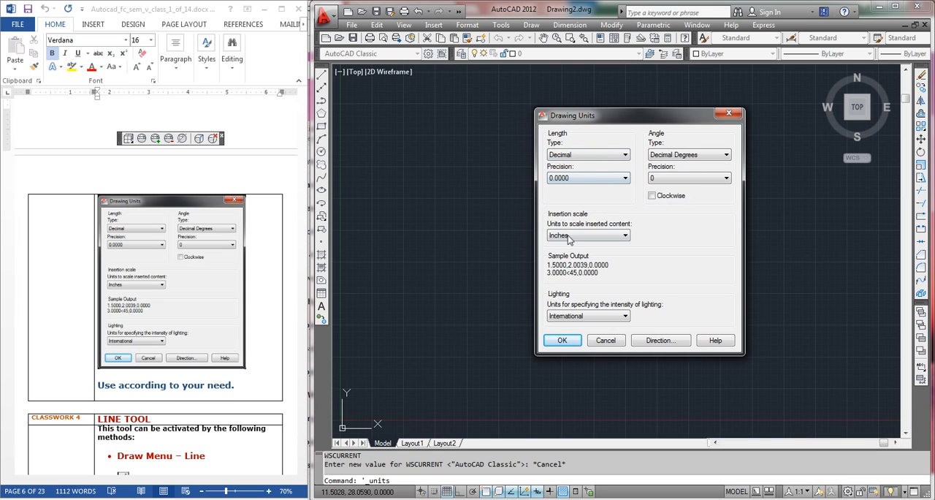
# Review the insertion scale unit options, keep Inches, and accept the drawing units settings
pyautogui.click(603, 238)
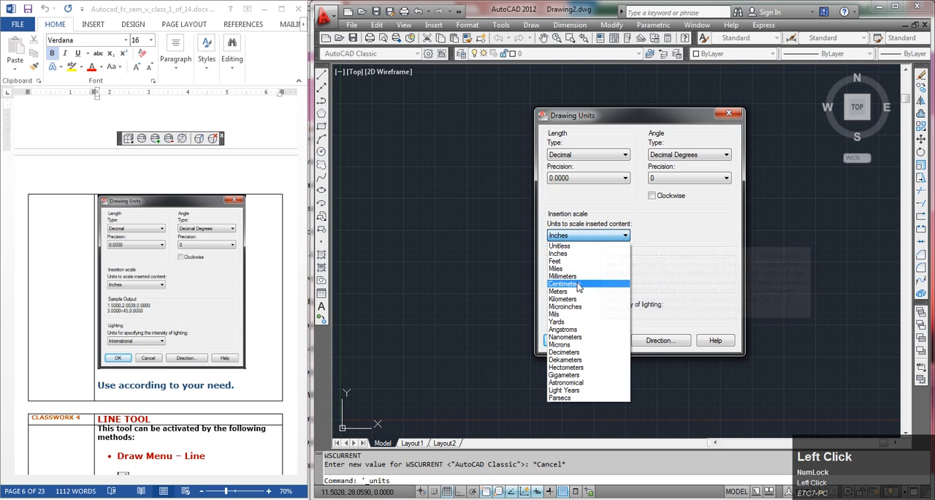
pyautogui.click(626, 223)
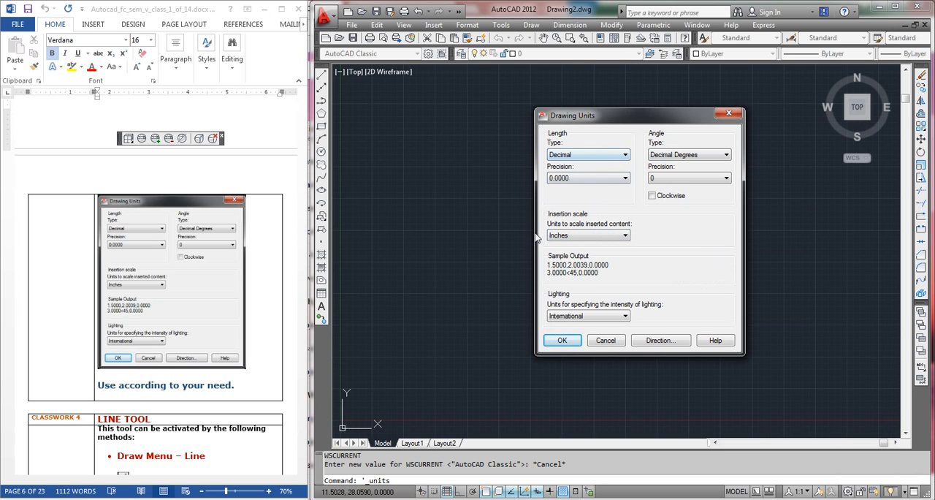
pyautogui.click(562, 341)
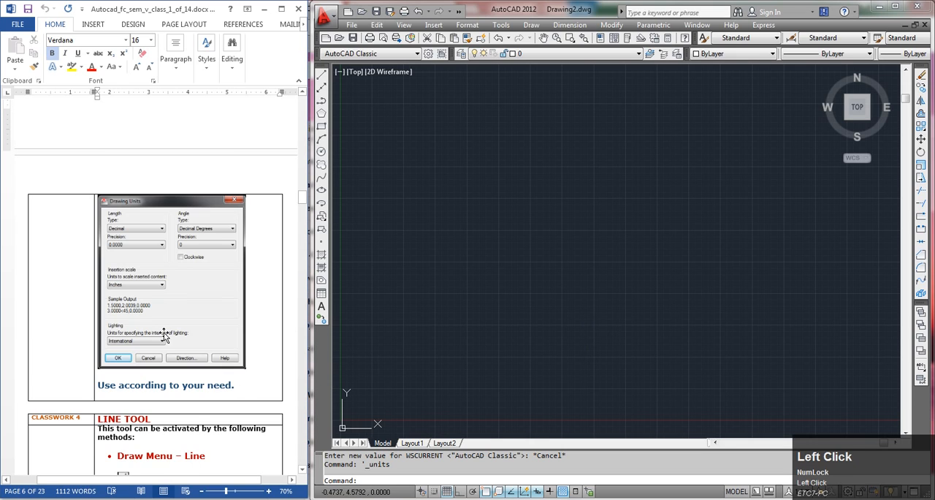
pyautogui.scroll(-5, 168, 319)
pyautogui.scroll(-2, 169, 319)
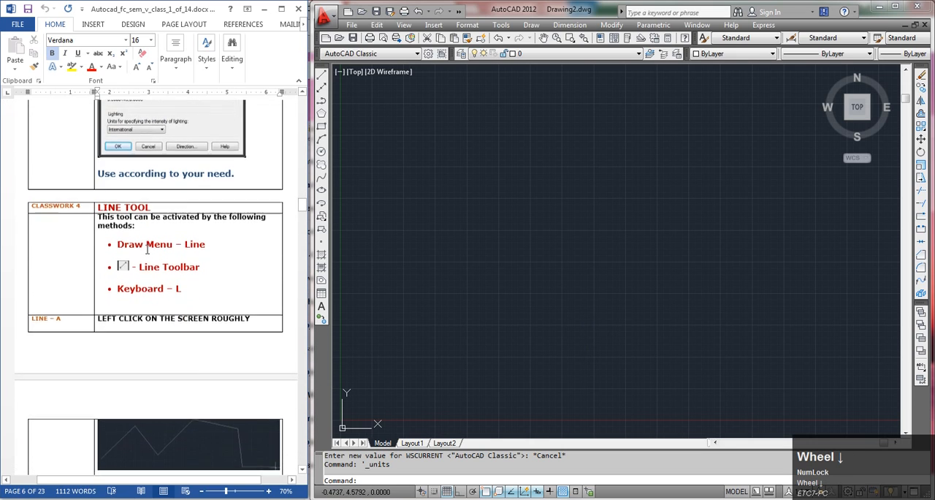
pyautogui.scroll(1, 92, 227)
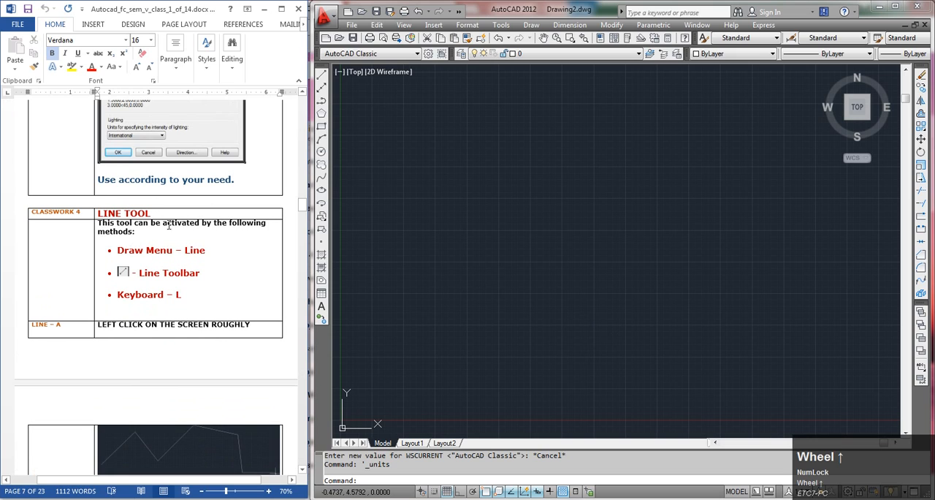
pyautogui.click(533, 27)
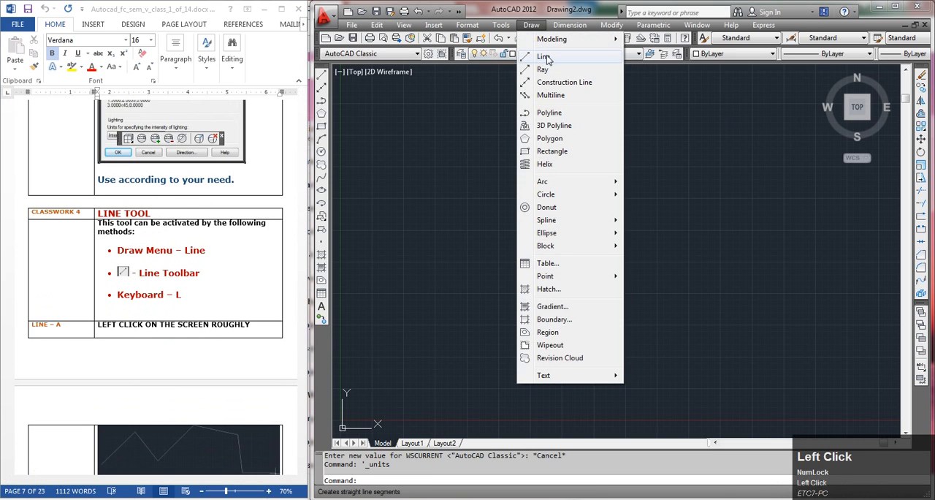
pyautogui.click(544, 57)
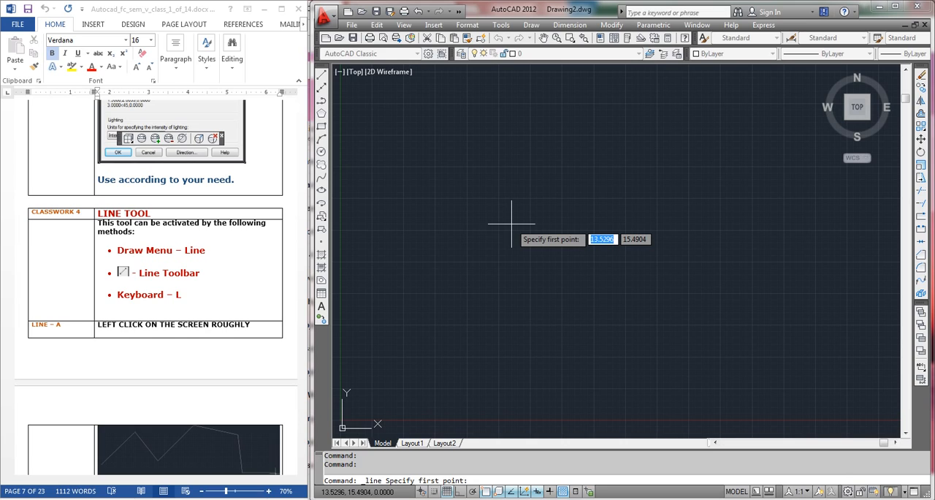
pyautogui.press('Escape')
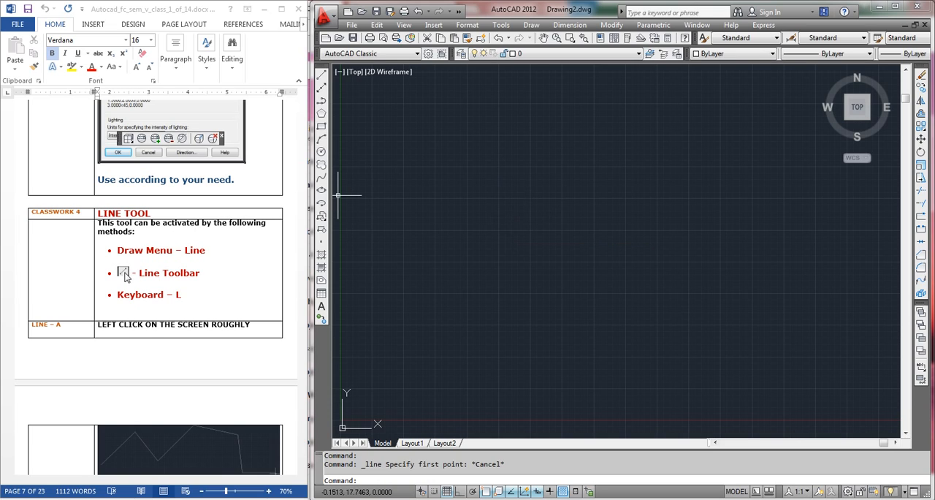
pyautogui.click(322, 78)
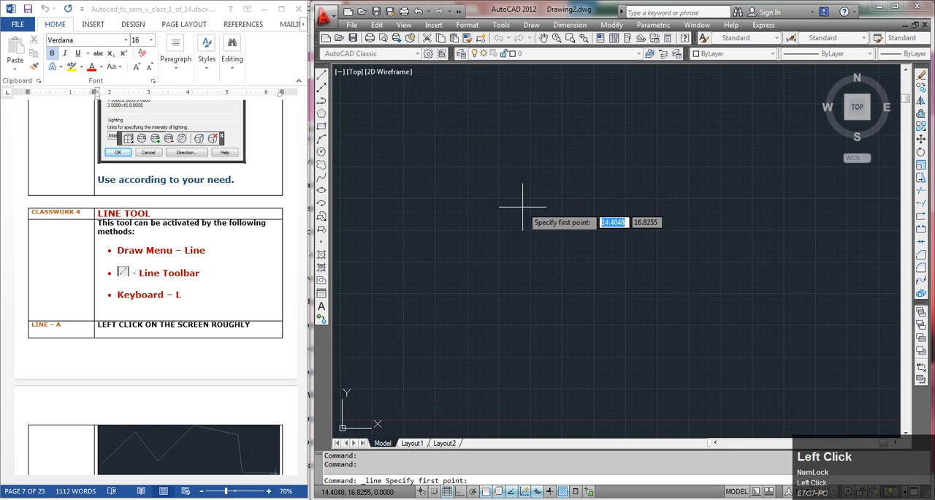
pyautogui.press('Escape')
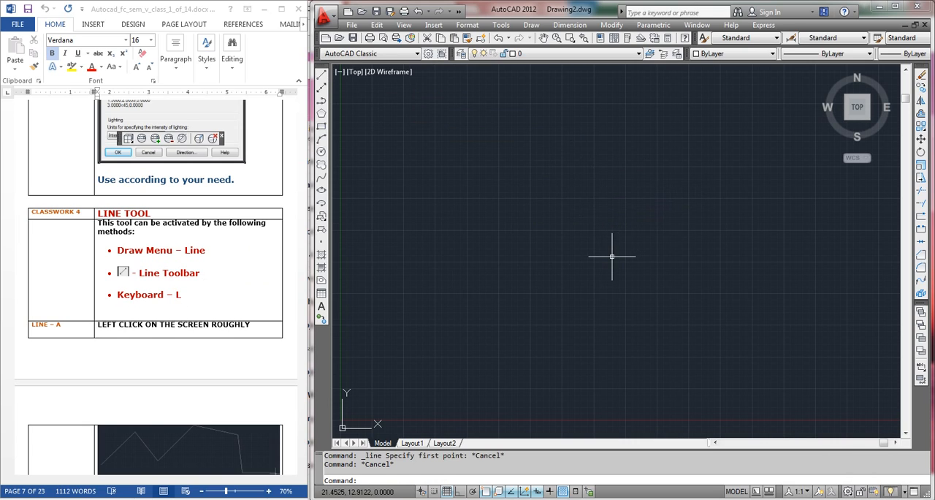
pyautogui.write('l')
pyautogui.press('Return')
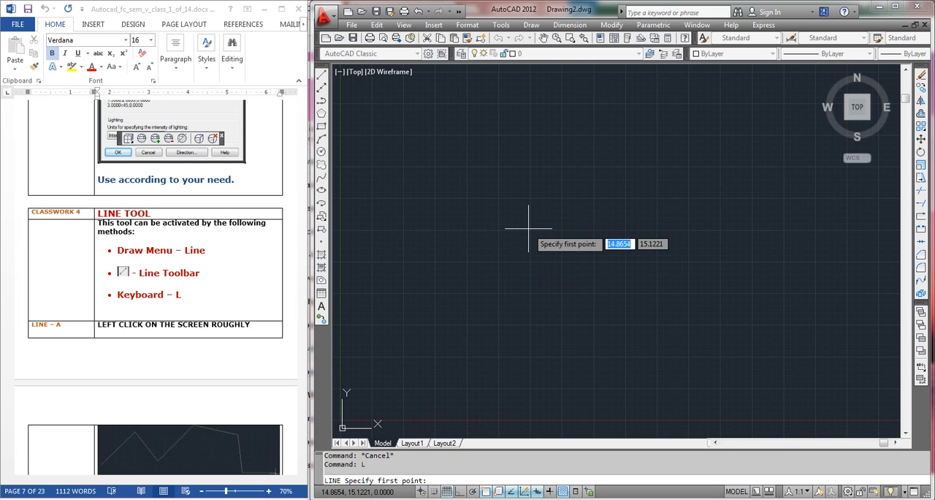
pyautogui.press('Escape')
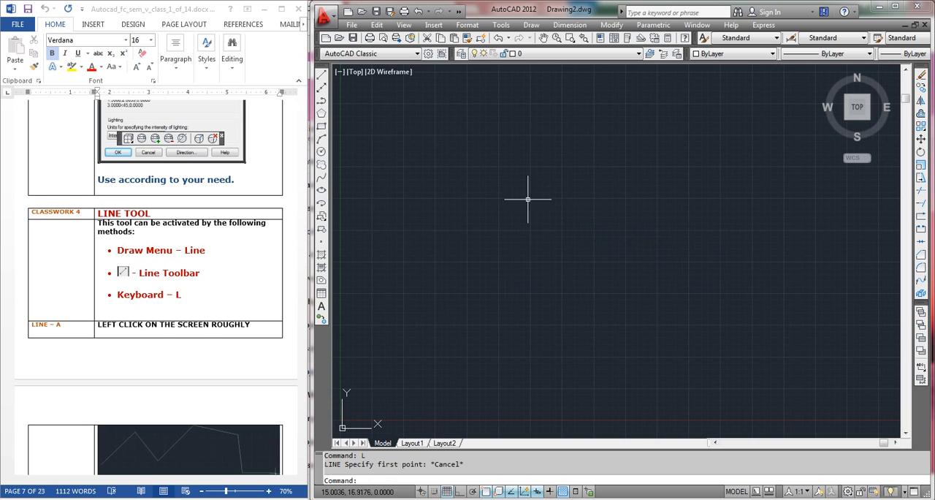
# Draw a rough zigzag of eleven connected line segments through freely picked points, doubling back below the peaks at its far end
pyautogui.click(321, 80)
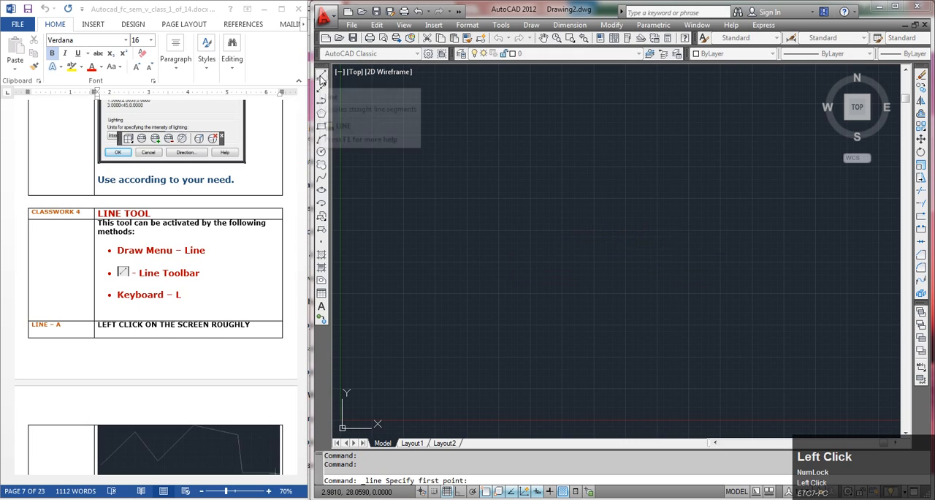
pyautogui.scroll(5, 401, 292)
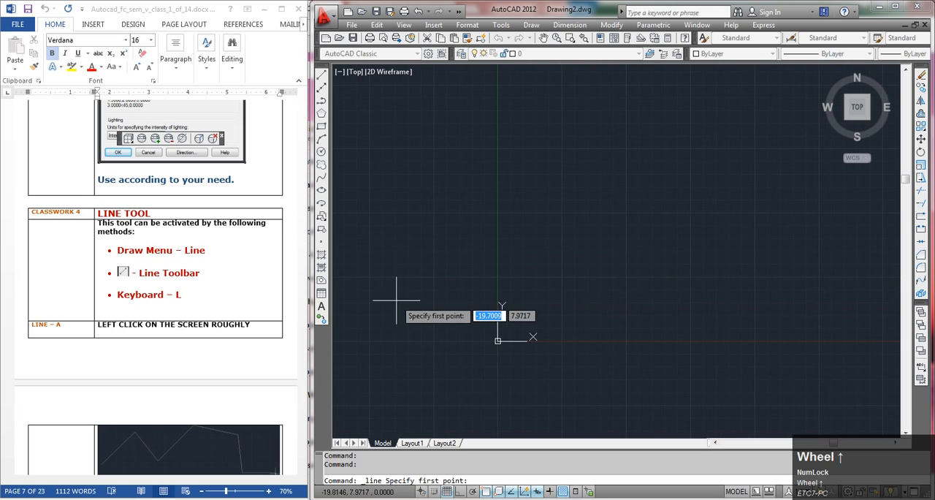
pyautogui.click(503, 258)
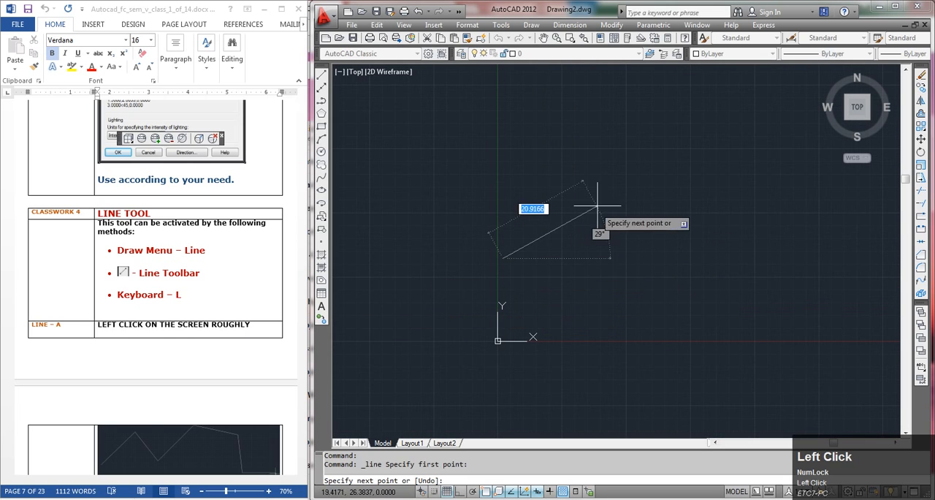
pyautogui.click(564, 137)
pyautogui.click(616, 203)
pyautogui.click(666, 138)
pyautogui.click(697, 194)
pyautogui.click(747, 157)
pyautogui.click(790, 213)
pyautogui.click(850, 189)
pyautogui.click(880, 226)
pyautogui.click(788, 246)
pyautogui.click(704, 228)
pyautogui.press('Return')
pyautogui.moveTo(647, 246); pyautogui.dragTo(570, 215, button='middle')
# Consult the notes on selecting objects and try a left-to-right window selection over the upper part of the zigzag
pyautogui.click(152, 298)
pyautogui.scroll(-5, 152, 298)
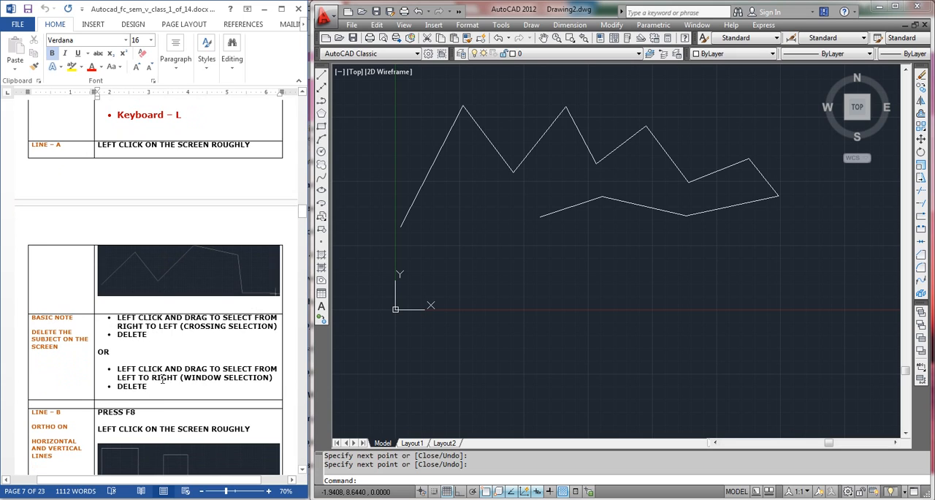
pyautogui.click(531, 328)
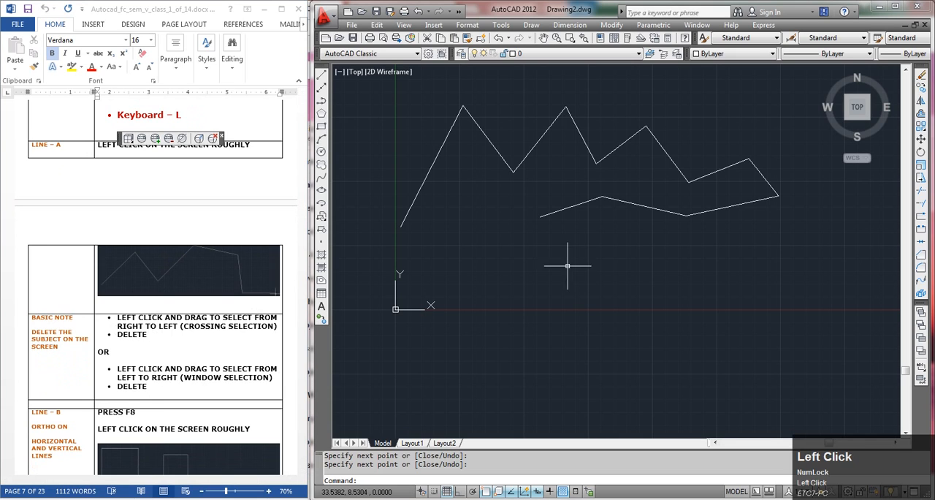
pyautogui.moveTo(591, 265); pyautogui.dragTo(591, 334, button='middle')
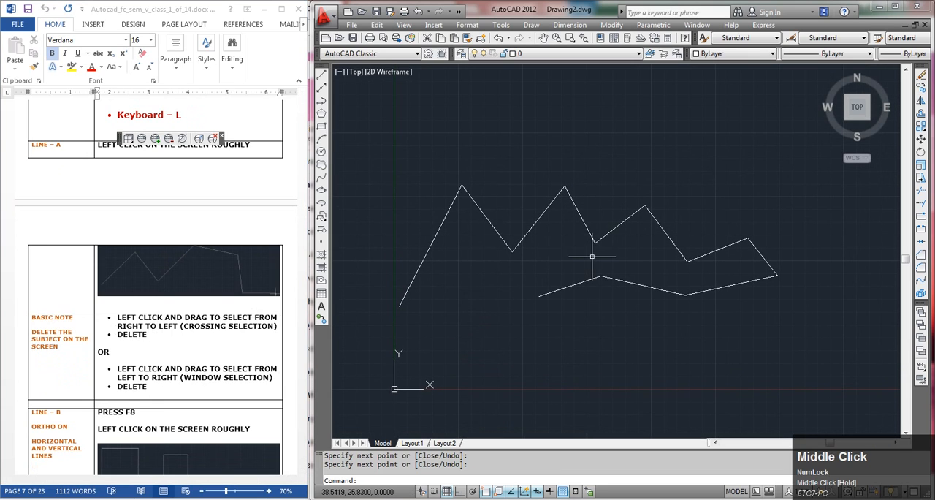
pyautogui.click(401, 155)
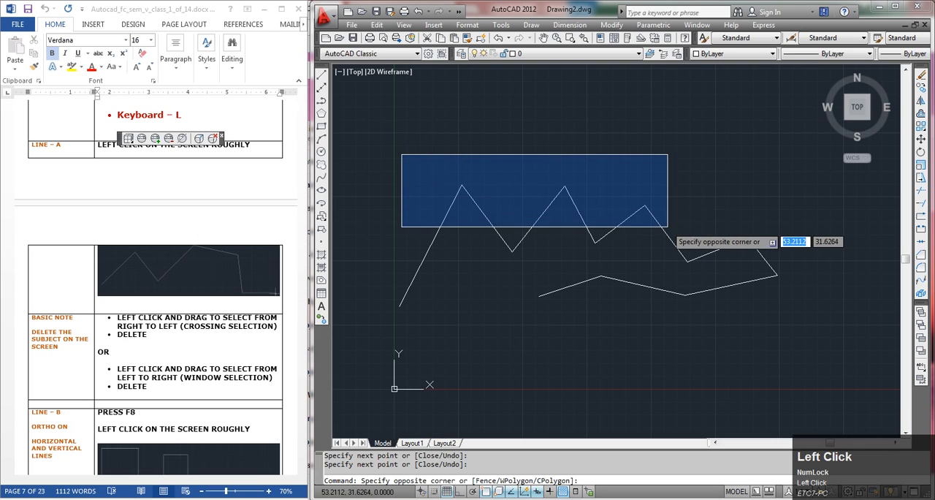
pyautogui.click(673, 227)
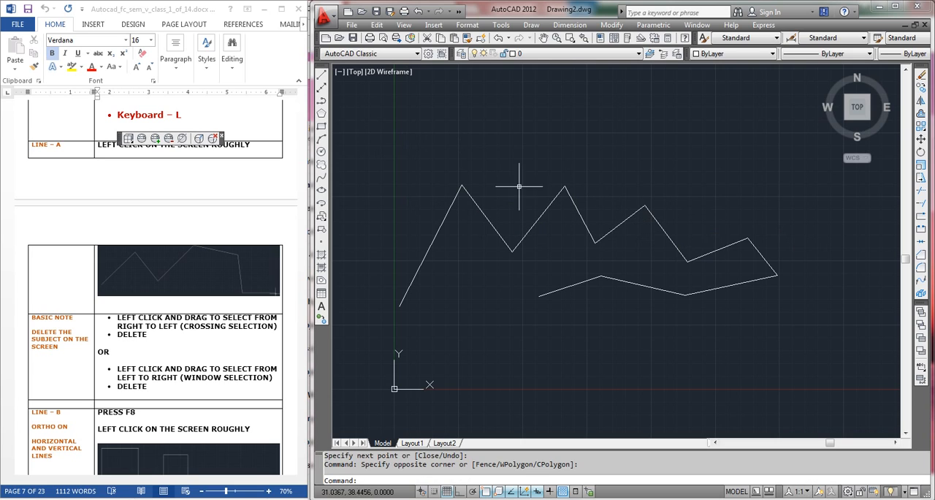
# Try a left-to-right window selection around the middle segments of the zigzag and clear it
pyautogui.click(436, 159)
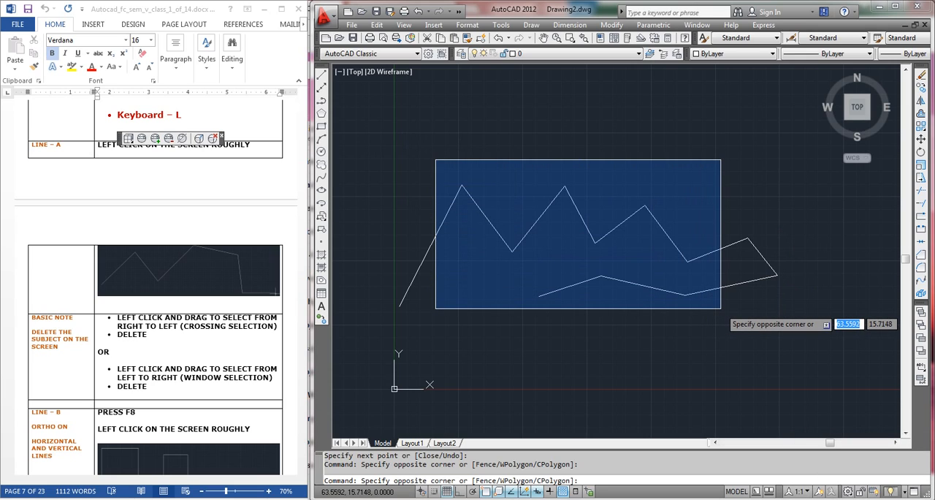
pyautogui.click(720, 307)
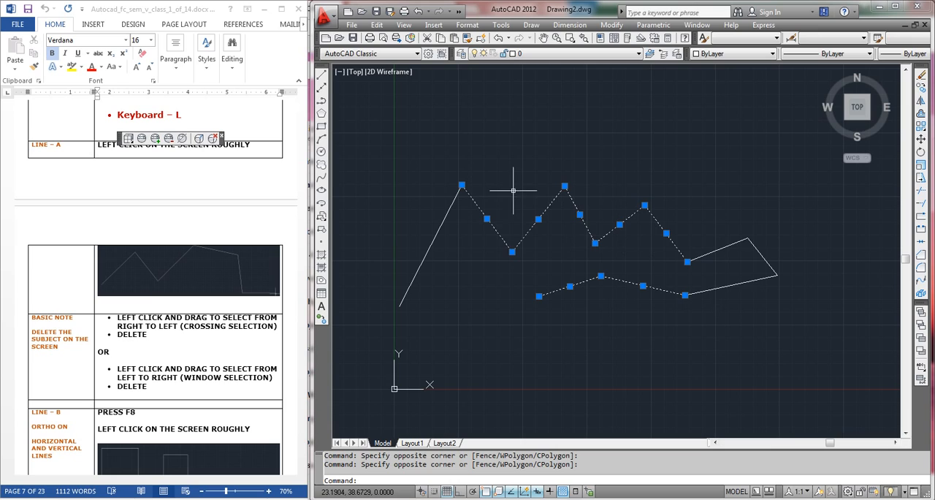
pyautogui.press('Escape')
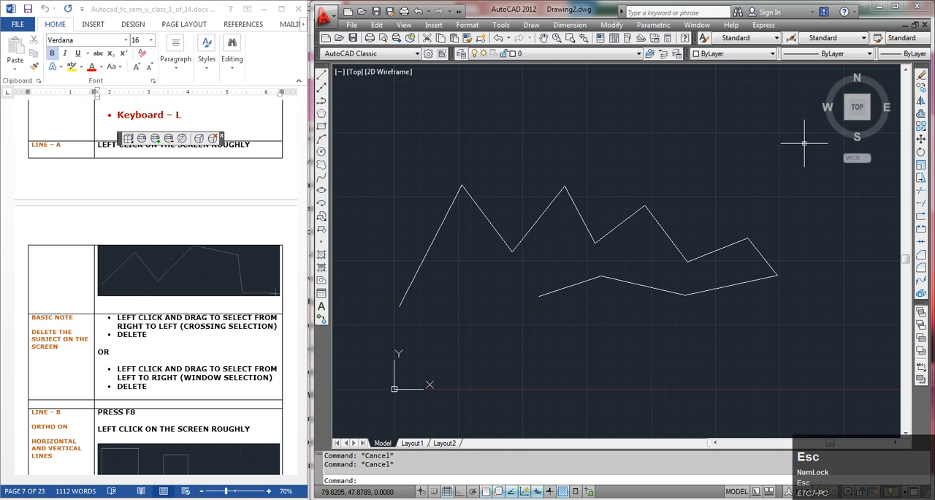
# Try a right-to-left crossing selection over the zigzag's last peak and clear it
pyautogui.click(777, 140)
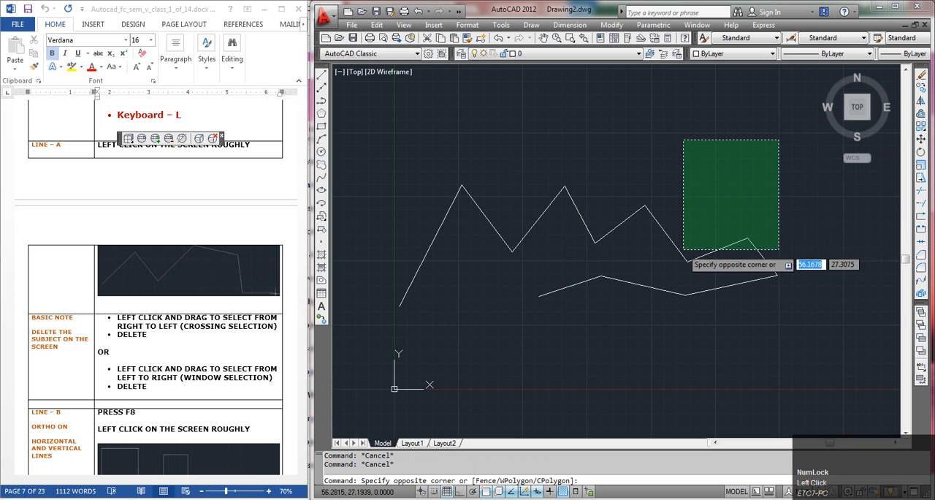
pyautogui.click(691, 251)
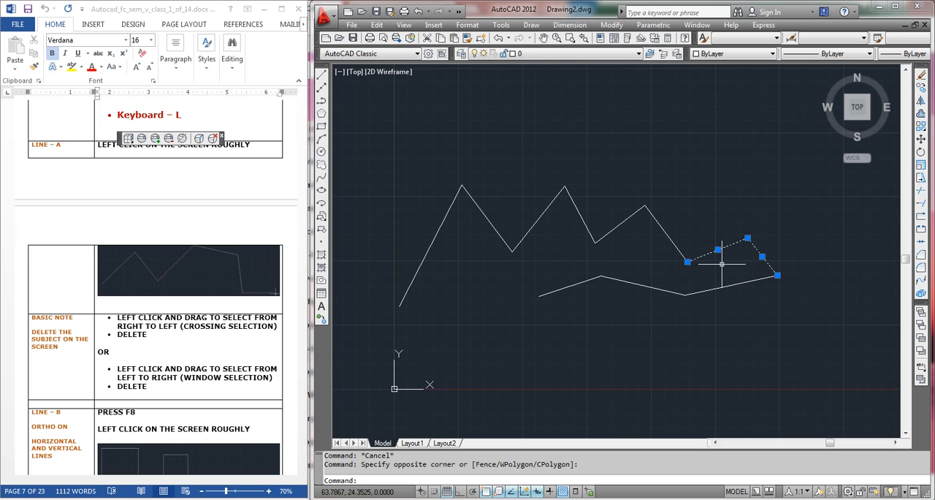
pyautogui.press('Escape')
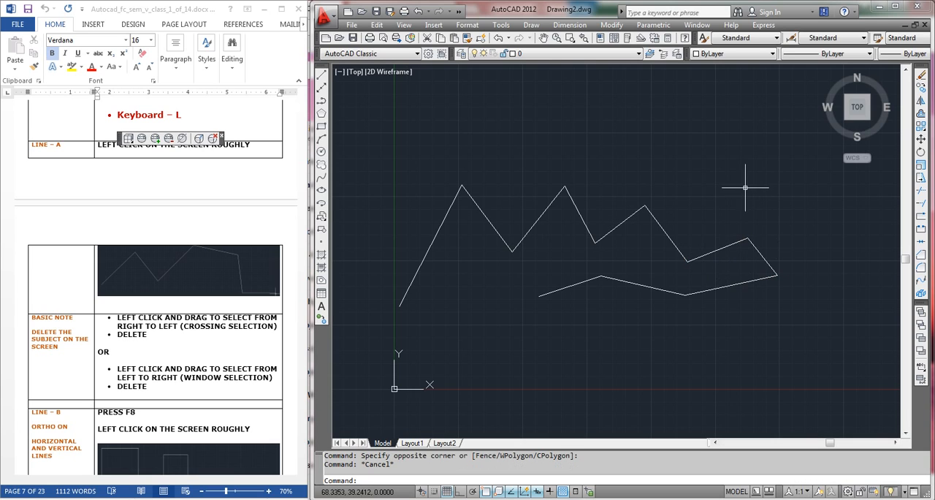
# Select the whole zigzag with a right-to-left crossing selection and delete it
pyautogui.click(786, 157)
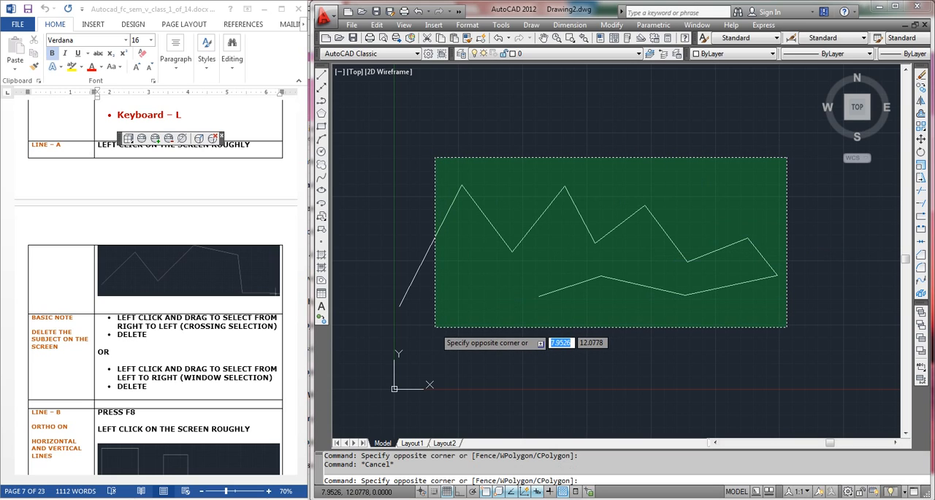
pyautogui.click(434, 326)
pyautogui.press('Delete')
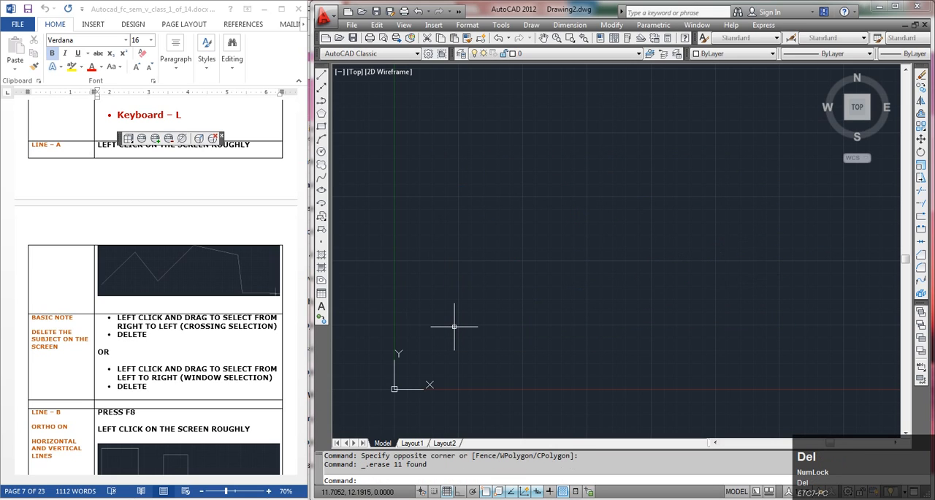
# Following the Line – B notes, turn Ortho on and draw a rough stepped outline of fifteen horizontal and vertical segments, doubling back beneath itself
pyautogui.click(176, 404)
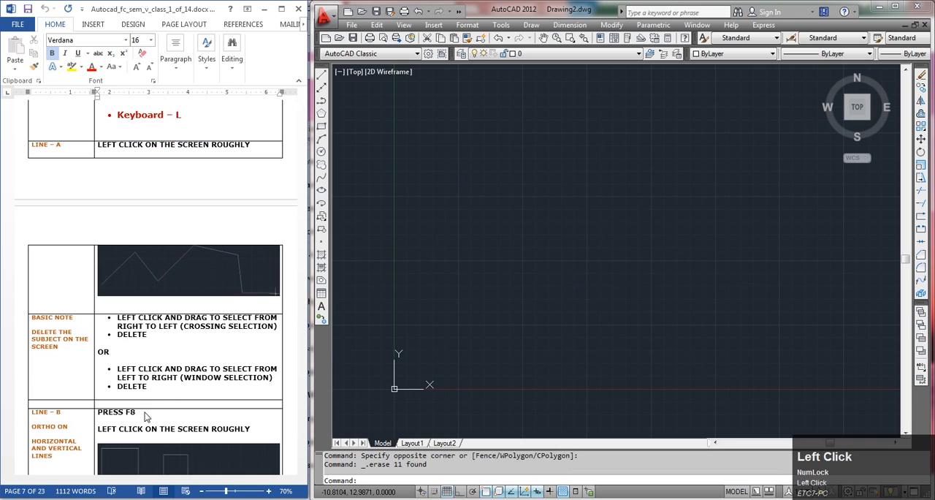
pyautogui.scroll(-3, 130, 372)
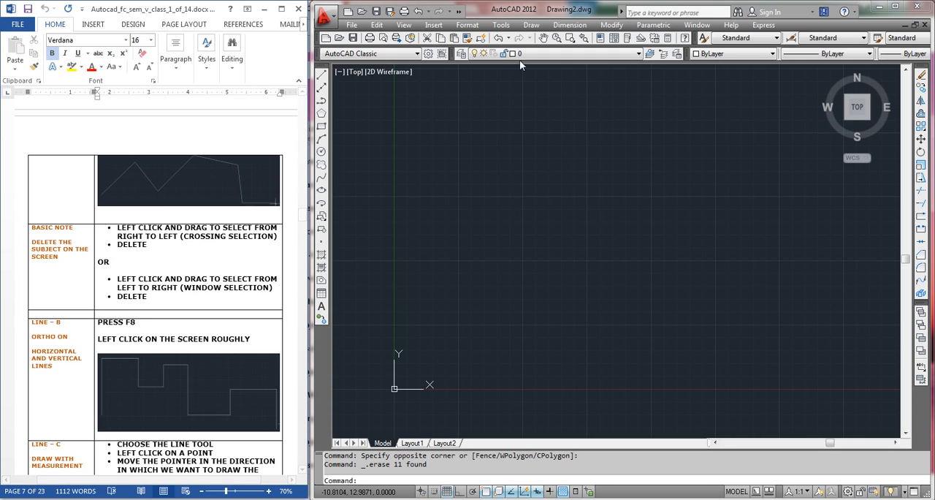
pyautogui.click(529, 27)
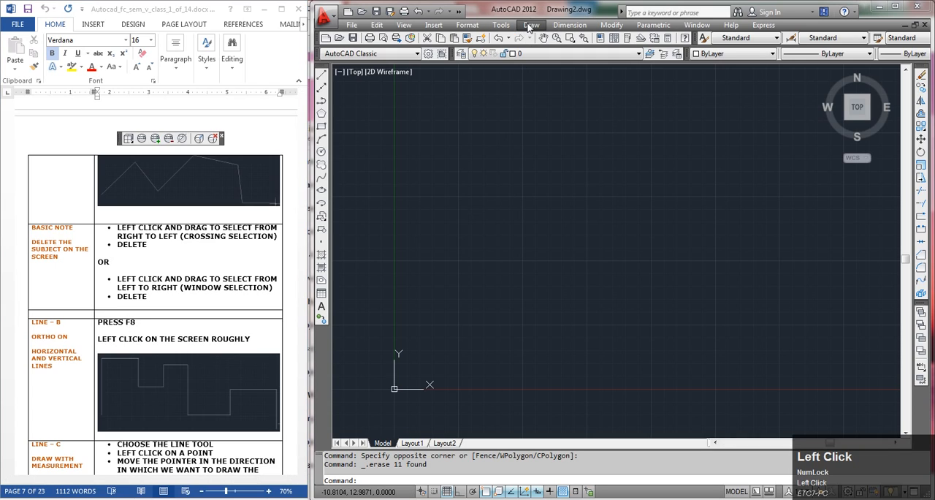
pyautogui.click(325, 77)
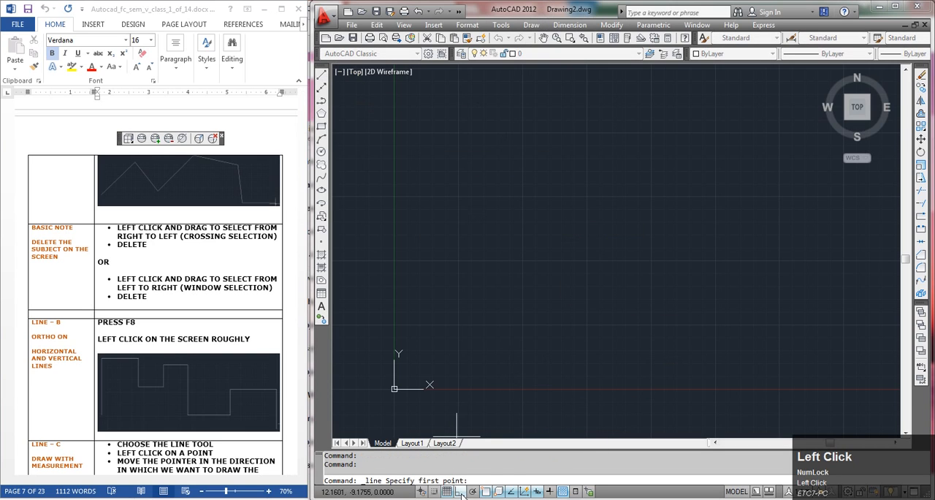
pyautogui.click(409, 123)
pyautogui.click(506, 122)
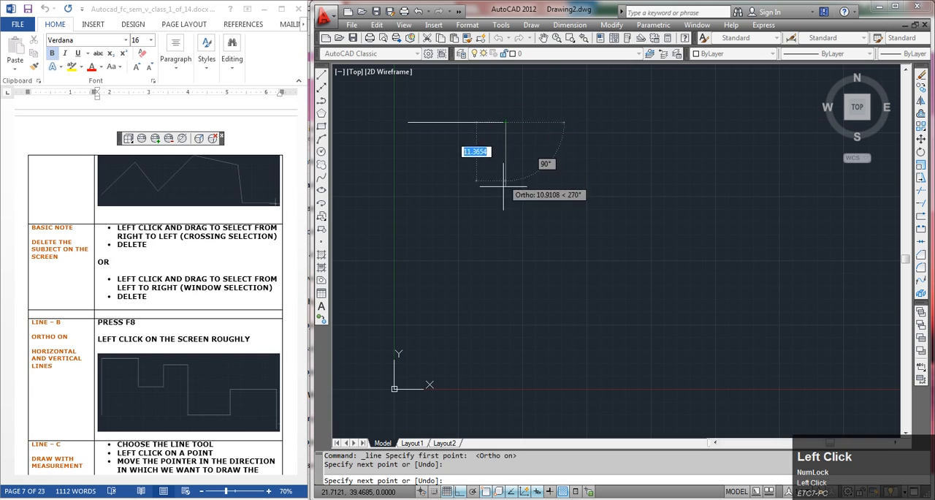
pyautogui.click(506, 237)
pyautogui.click(586, 237)
pyautogui.click(586, 163)
pyautogui.click(637, 164)
pyautogui.click(637, 302)
pyautogui.click(718, 302)
pyautogui.click(718, 194)
pyautogui.click(814, 194)
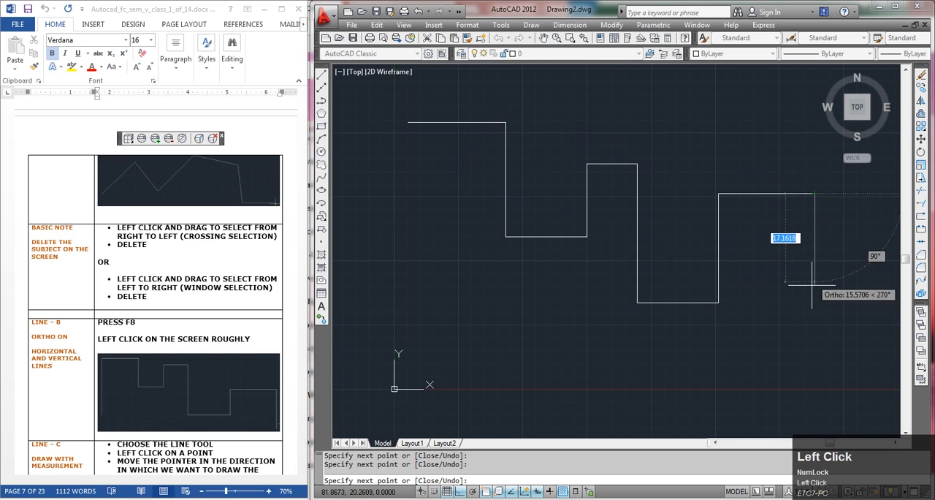
pyautogui.click(814, 326)
pyautogui.click(629, 326)
pyautogui.click(624, 273)
pyautogui.click(459, 192)
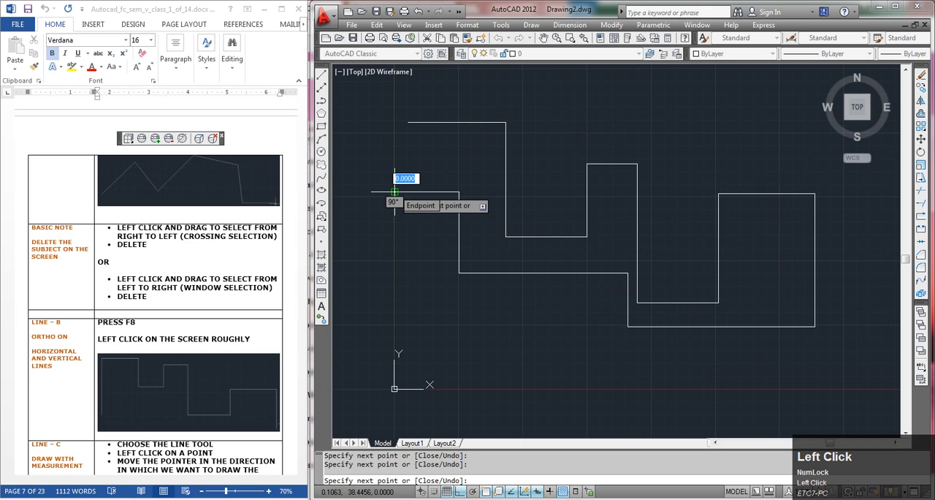
pyautogui.press('Return')
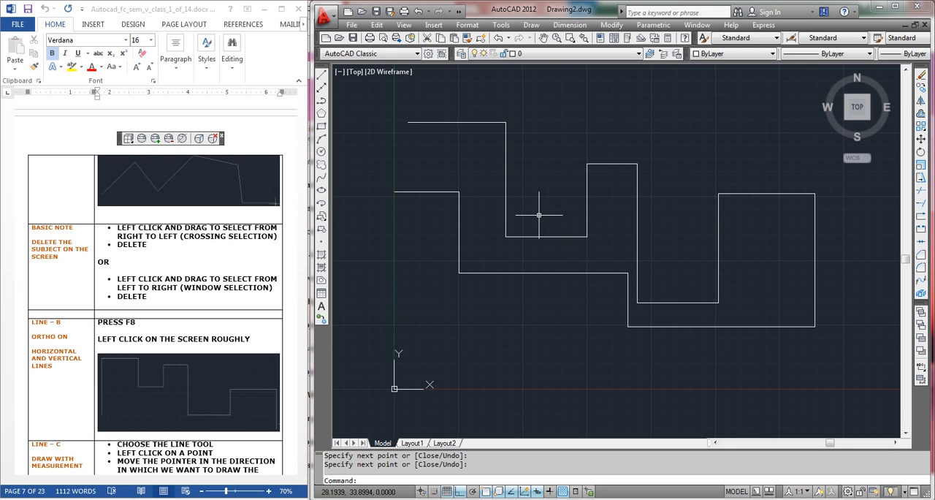
# Select the entire stepped outline with a right-to-left crossing selection and delete it
pyautogui.moveTo(582, 197); pyautogui.dragTo(534, 194, button='middle')
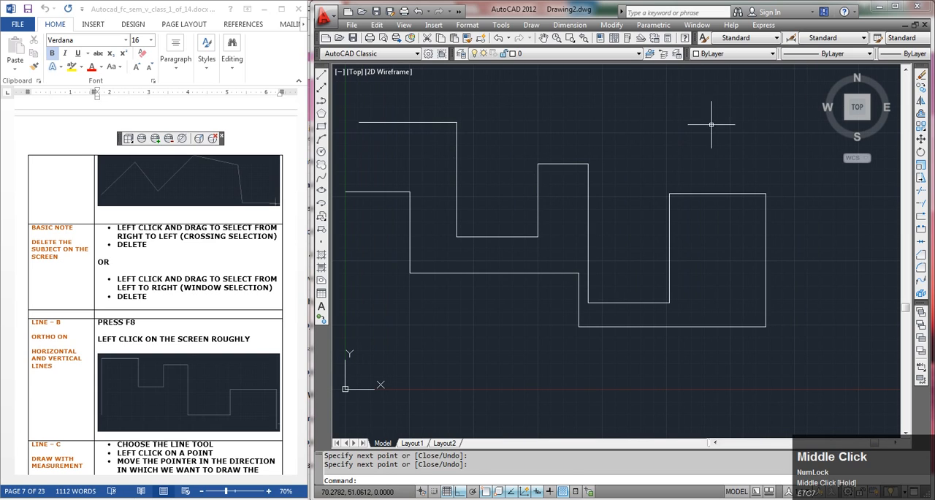
pyautogui.click(798, 86)
pyautogui.click(385, 335)
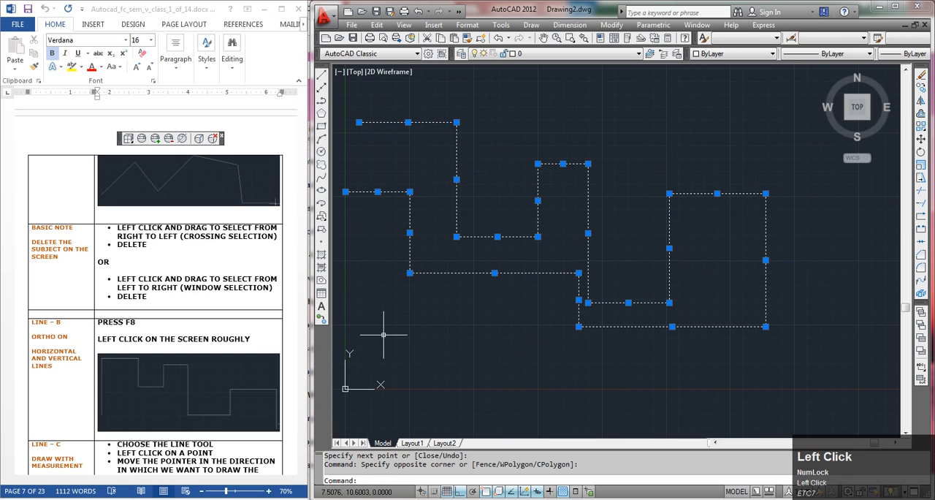
pyautogui.press('Delete')
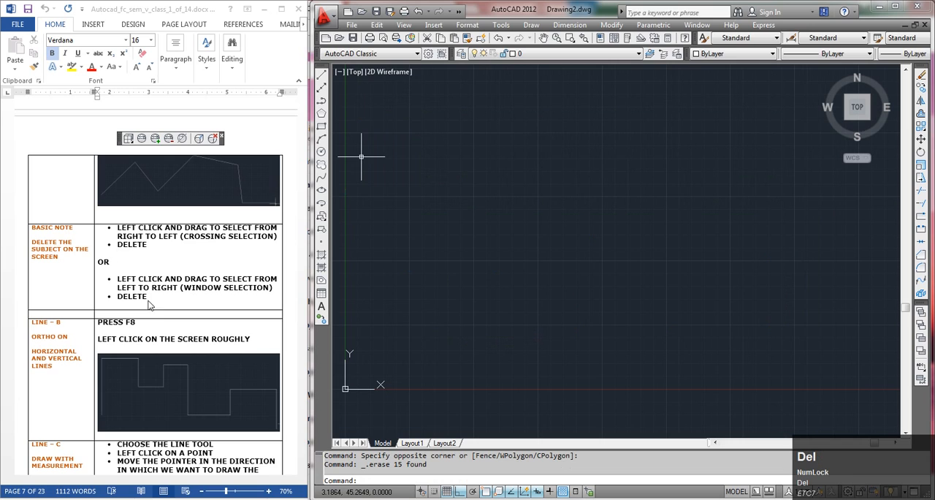
# Following the Line – C notes on drawing with measurement, draw a single horizontal line 5 units long in the upper part of the drawing
pyautogui.click(166, 314)
pyautogui.scroll(-3, 172, 292)
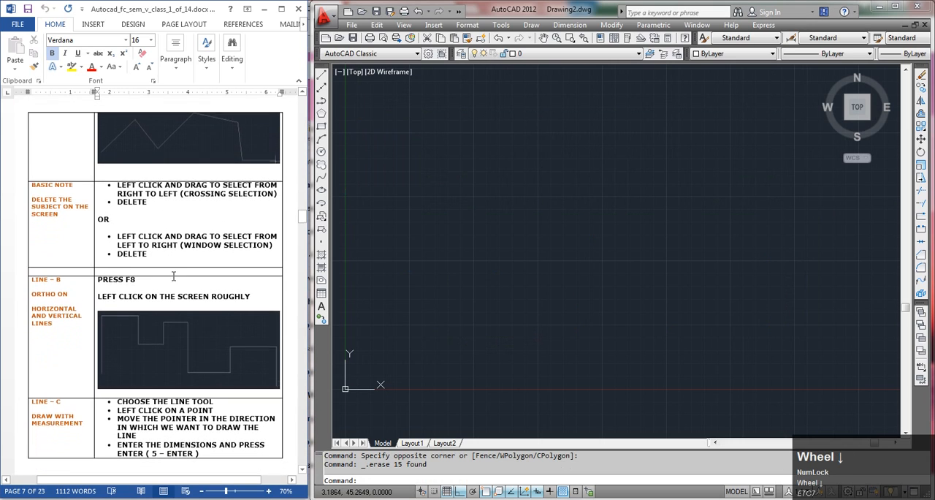
pyautogui.scroll(-5, 171, 270)
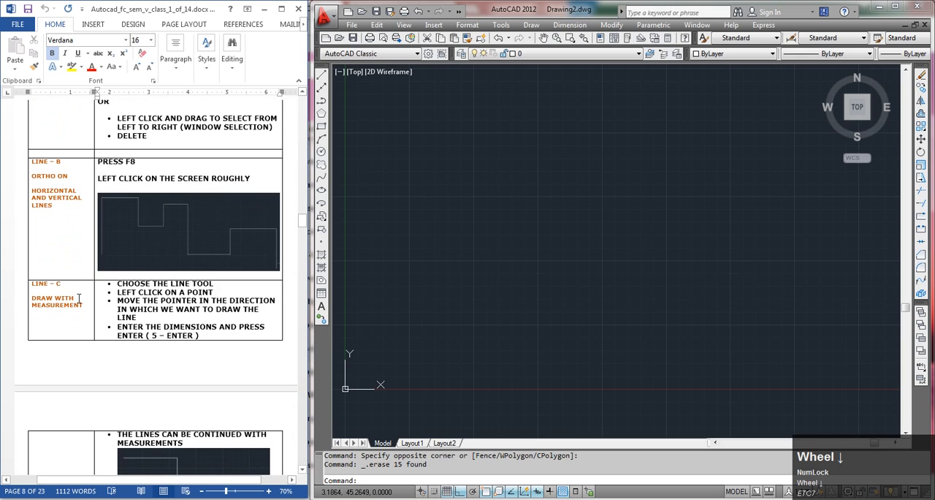
pyautogui.scroll(-5, 110, 270)
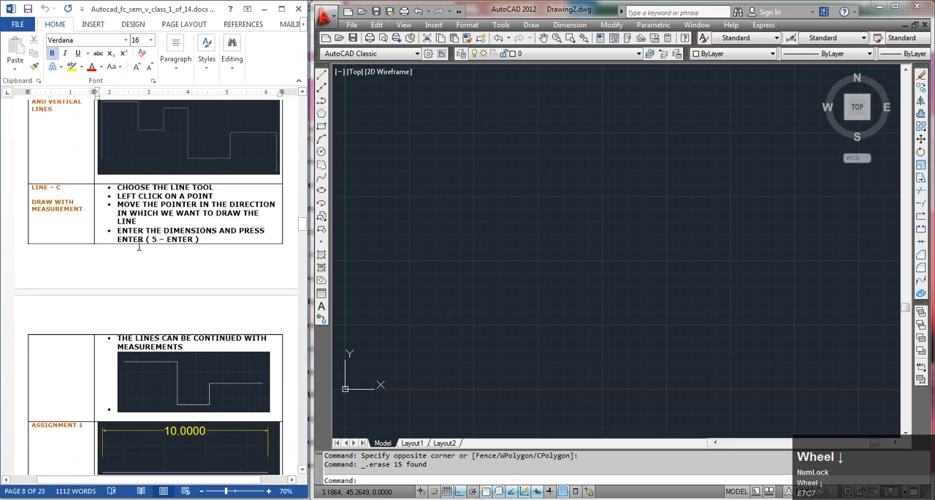
pyautogui.scroll(1, 139, 247)
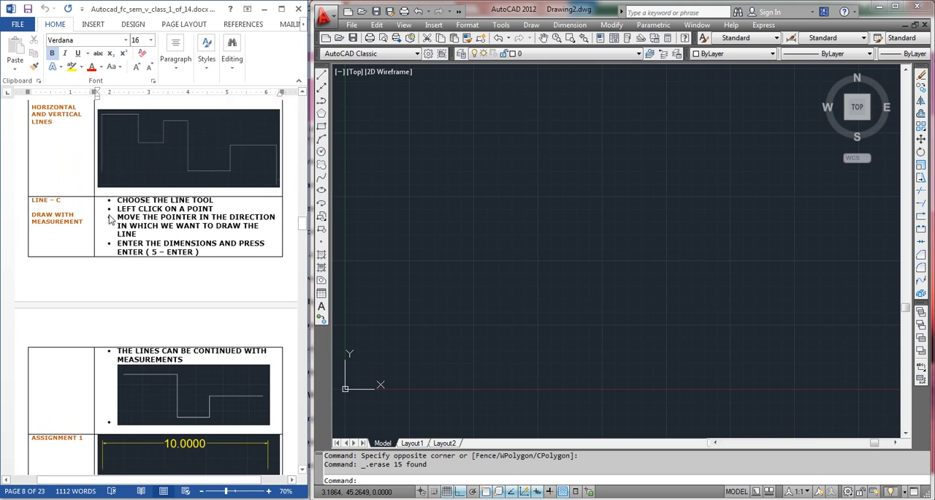
pyautogui.click(322, 77)
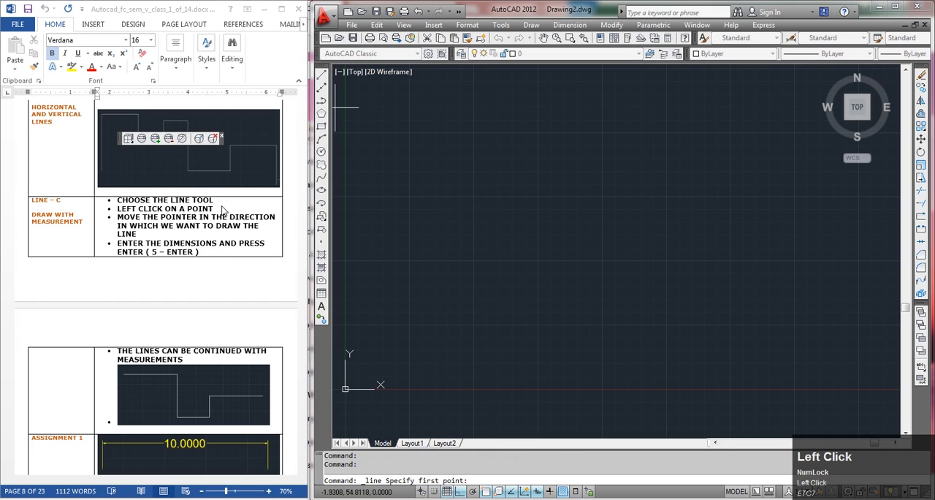
pyautogui.click(399, 143)
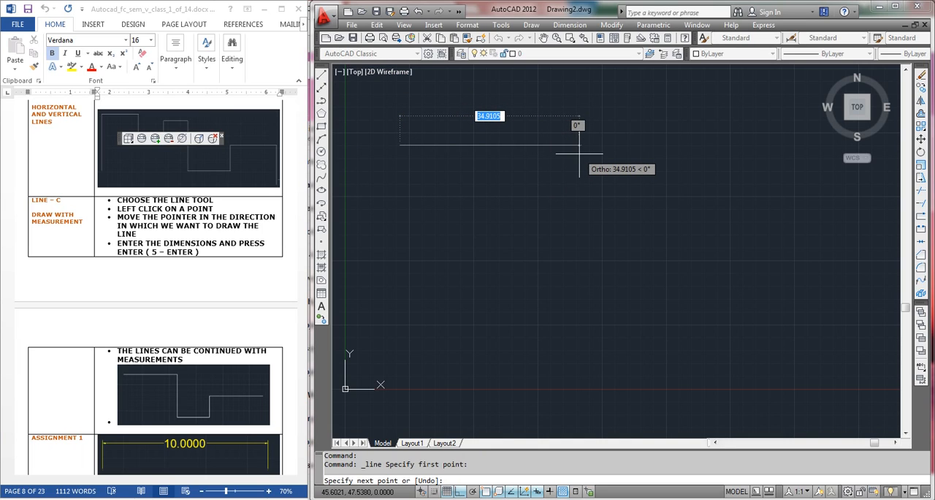
pyautogui.write('5')
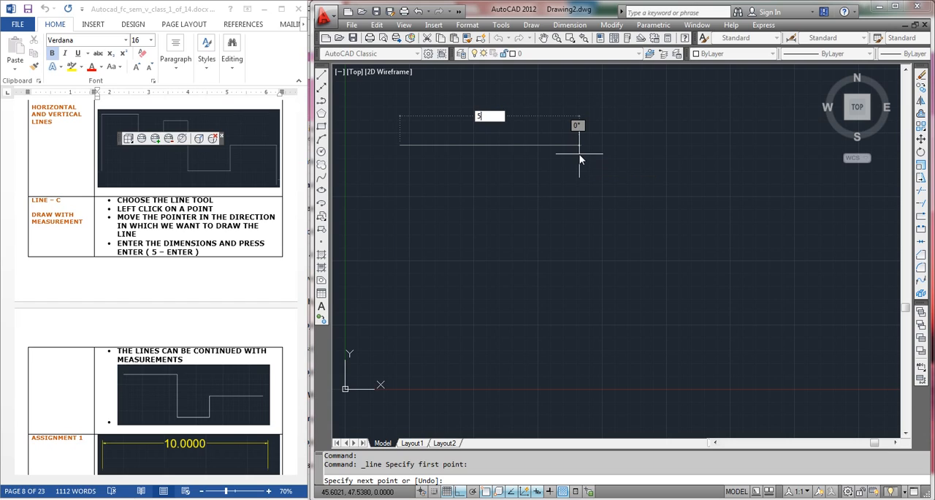
pyautogui.press('Return')
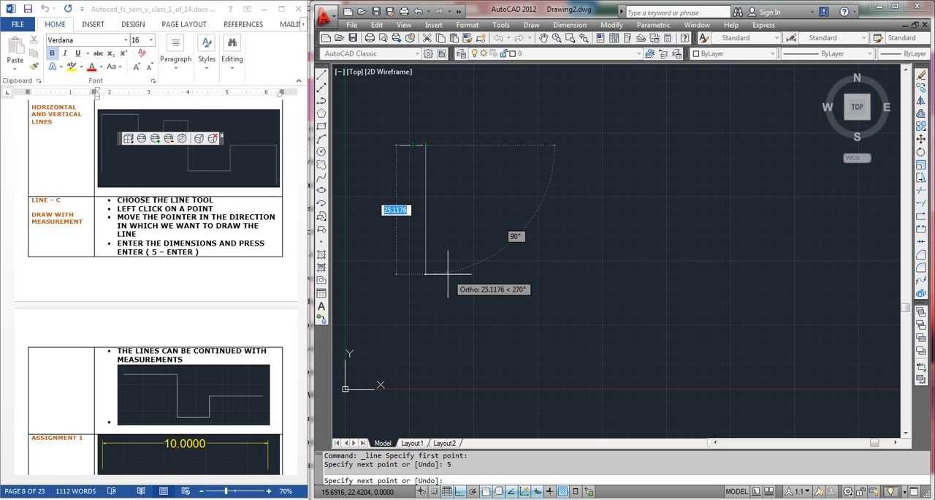
pyautogui.press('Return')
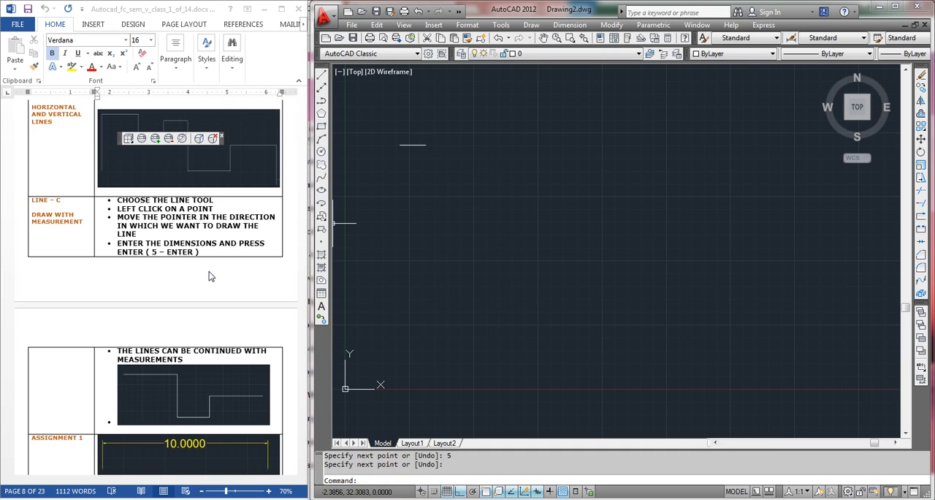
# Following Assignment 1 in the class notes, draw a horizontal line 10 units long below the 5-unit line
pyautogui.click(231, 214)
pyautogui.scroll(-3, 234, 245)
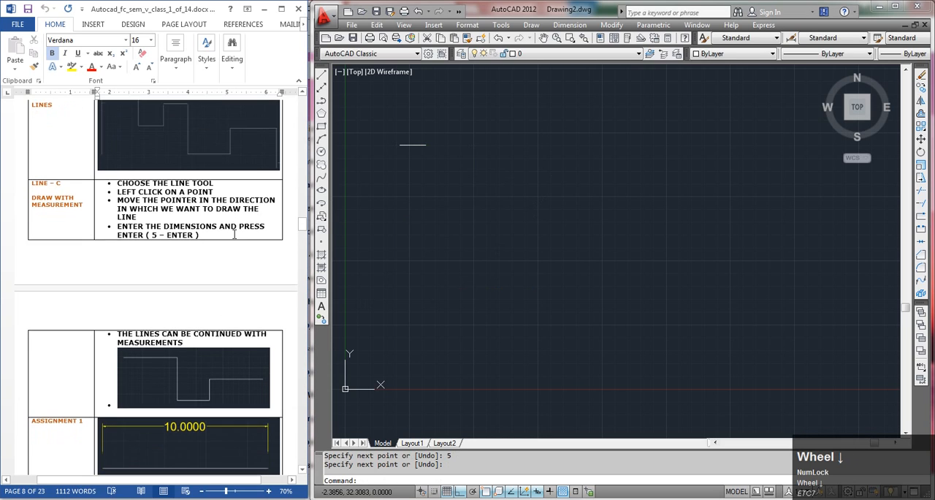
pyautogui.scroll(-2, 234, 246)
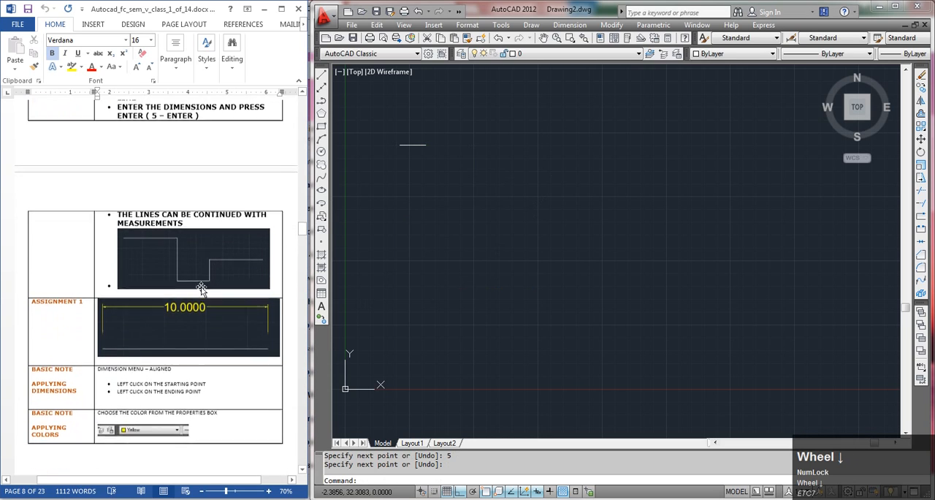
pyautogui.scroll(-1, 189, 325)
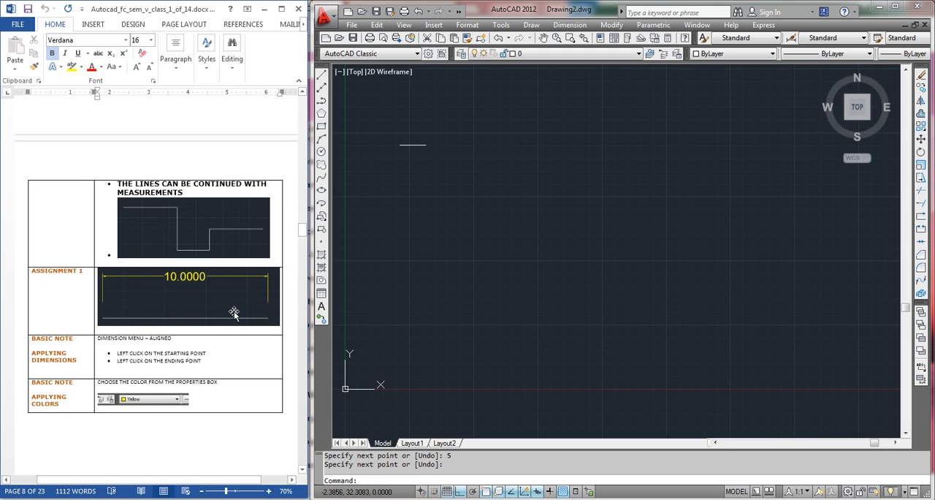
pyautogui.click(321, 84)
pyautogui.click(322, 76)
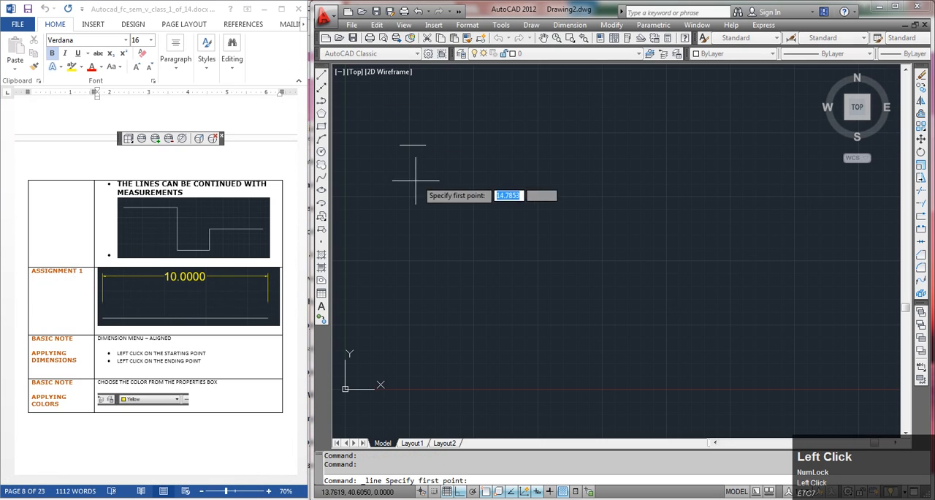
pyautogui.click(403, 218)
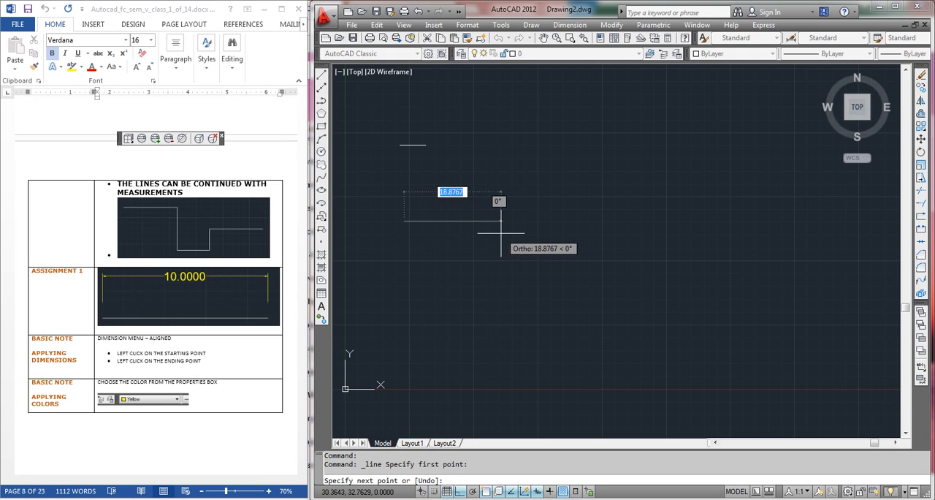
pyautogui.press('Num_Lock')
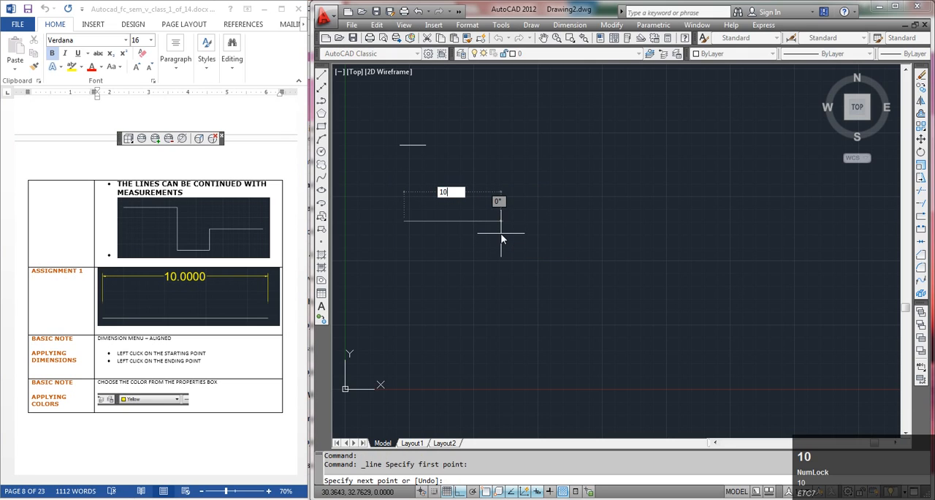
pyautogui.press('Return')
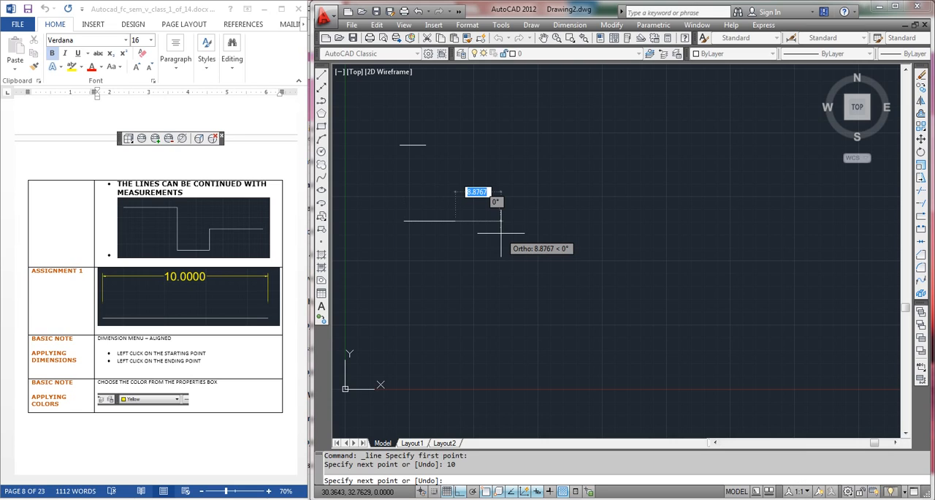
pyautogui.press('Return')
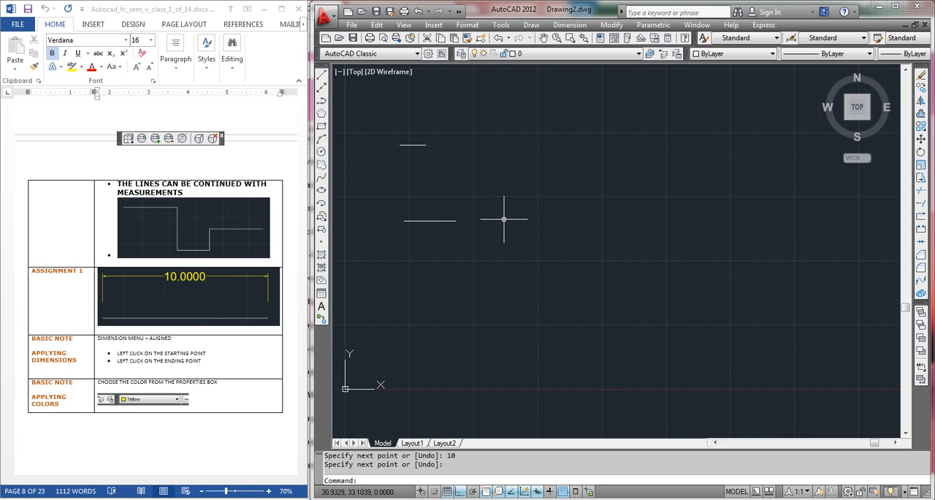
# Add an aligned dimension between the endpoints of the 10-unit line, placing the dimension line above it
pyautogui.scroll(3, 417, 217)
pyautogui.moveTo(416, 215)
pyautogui.mouseDown(button='middle')
pyautogui.moveTo(481, 219)
pyautogui.moveTo(508, 232)
pyautogui.mouseUp(button='middle')
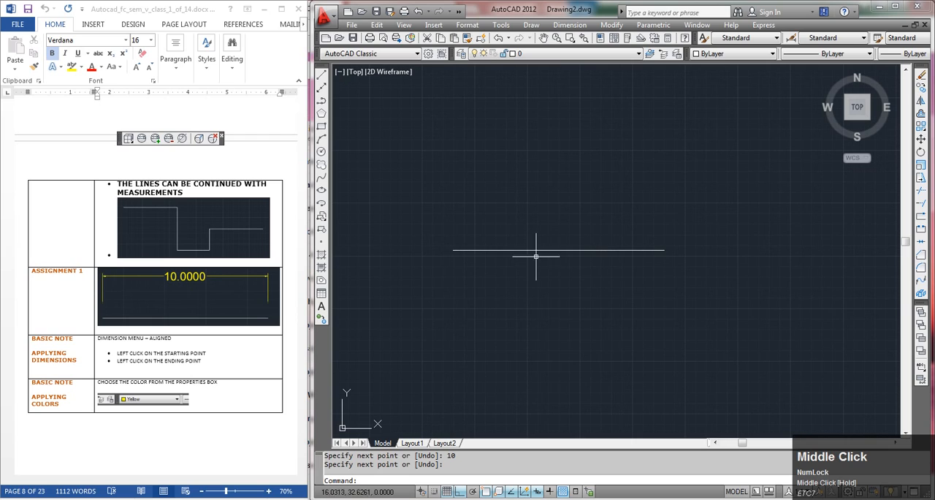
pyautogui.click(569, 25)
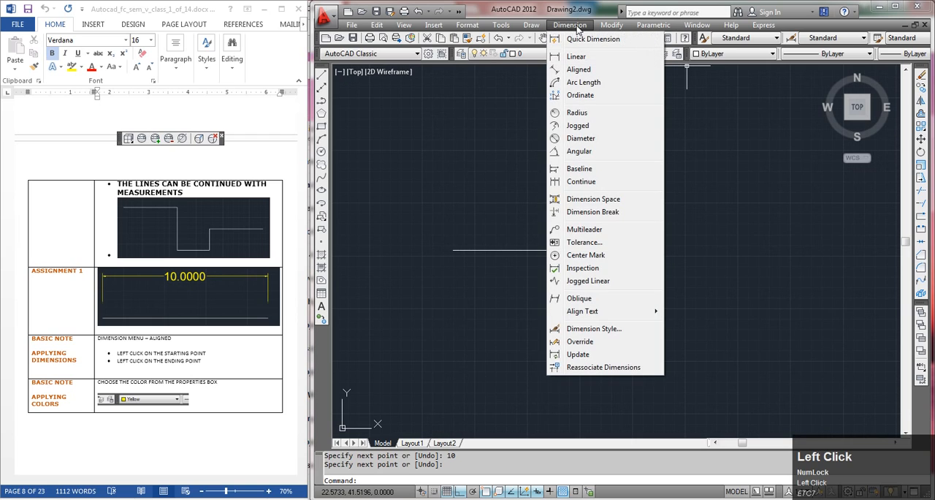
pyautogui.click(579, 69)
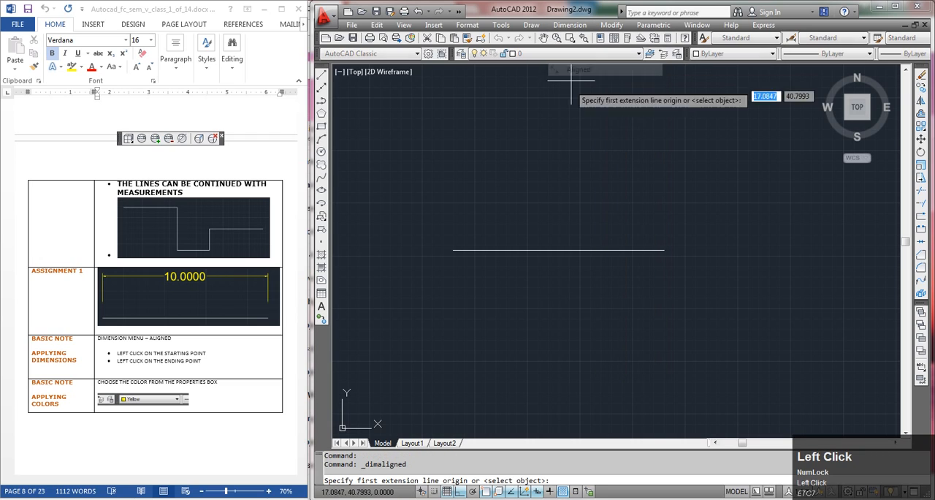
pyautogui.click(453, 250)
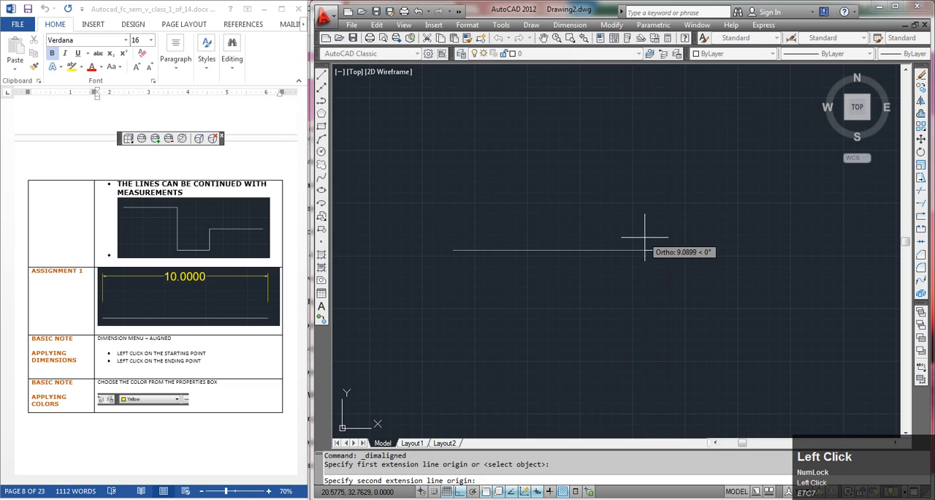
pyautogui.click(664, 250)
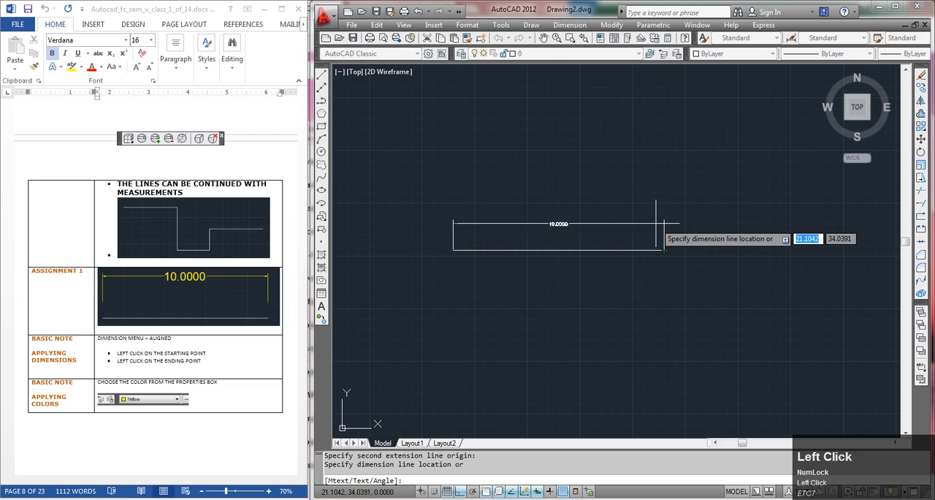
pyautogui.click(656, 219)
pyautogui.scroll(1, 518, 250)
pyautogui.scroll(1, 518, 250)
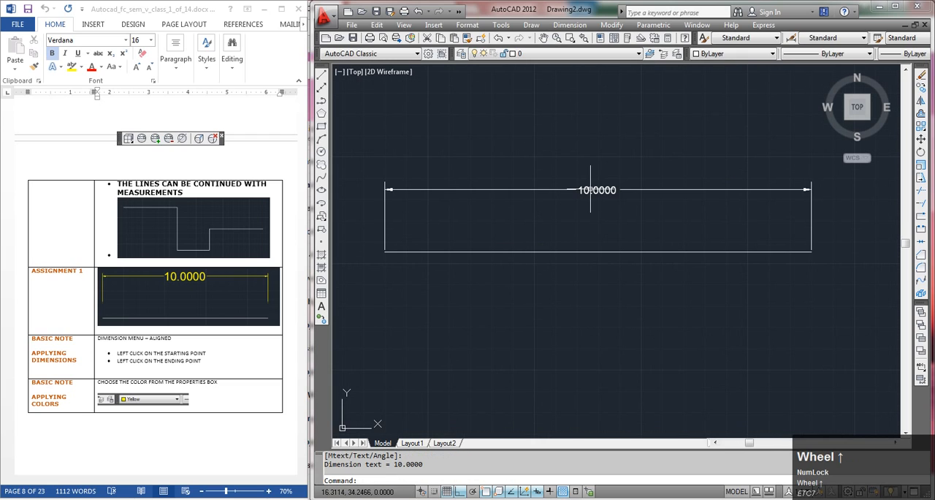
pyautogui.click(615, 189)
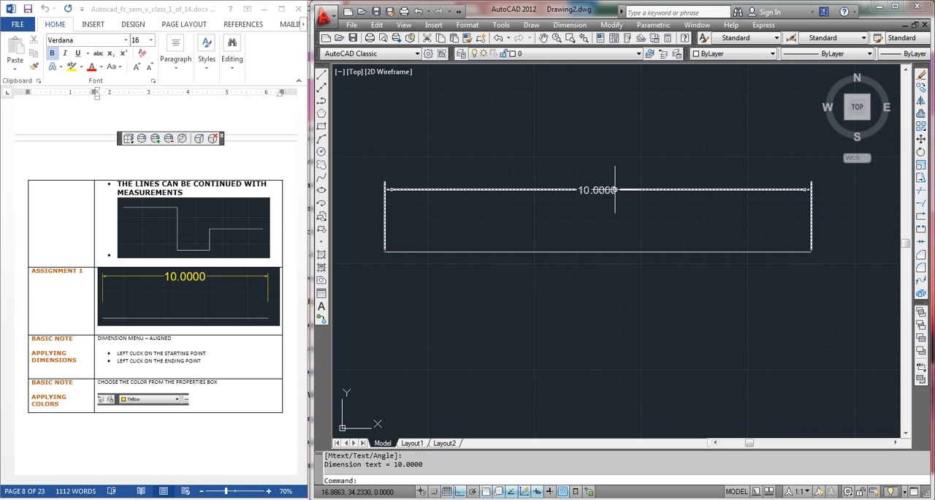
pyautogui.press('Escape')
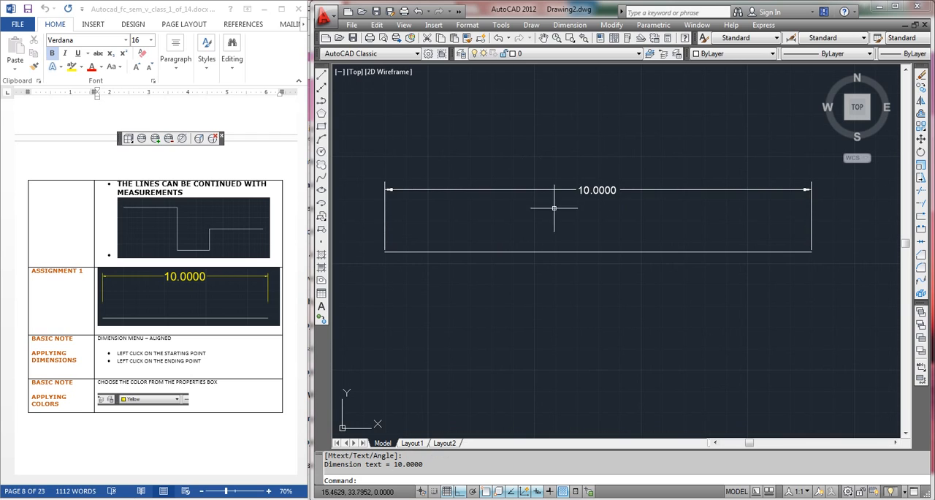
# Modify the Standard dimension style to a text height of 0.30 and an arrow size of 0.3
pyautogui.click(467, 25)
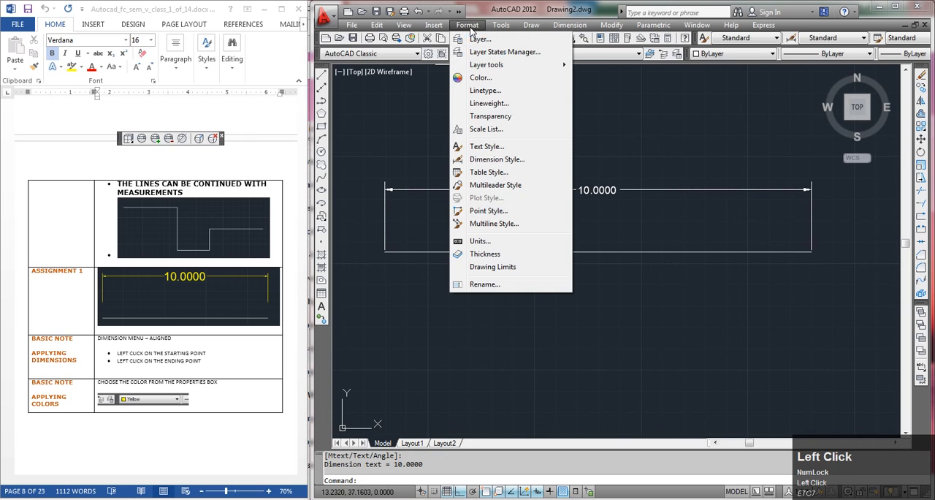
pyautogui.click(491, 160)
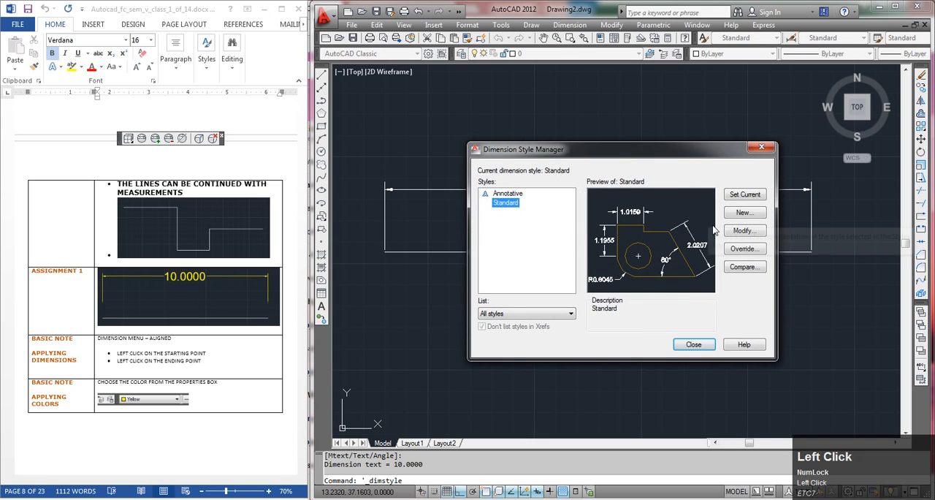
pyautogui.click(742, 230)
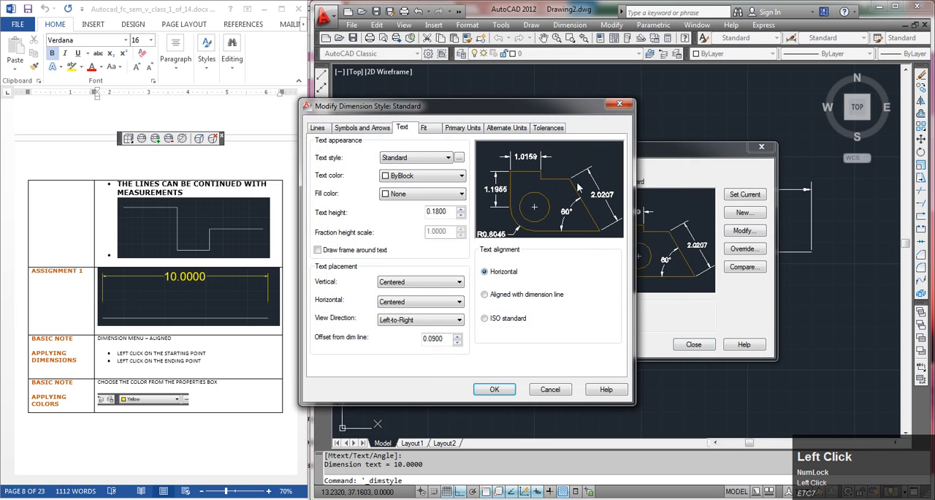
pyautogui.click(450, 211)
pyautogui.moveTo(439, 213); pyautogui.dragTo(432, 212)
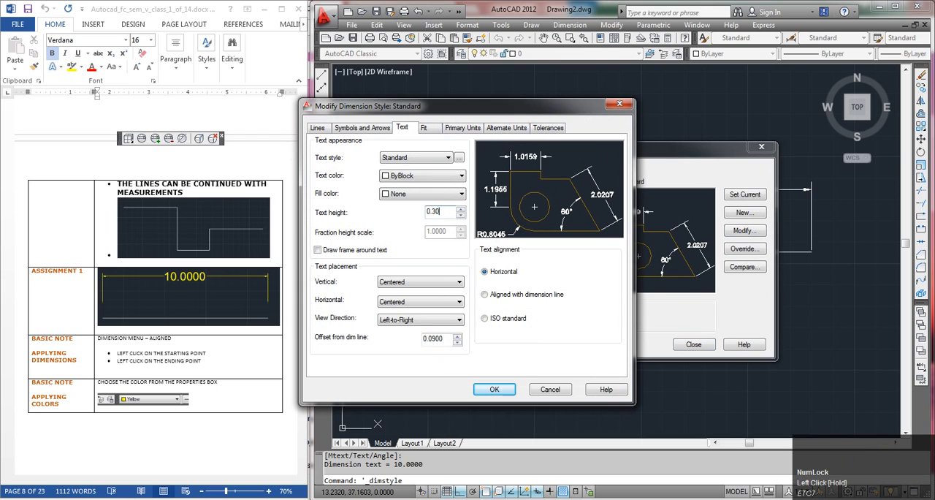
pyautogui.click(350, 128)
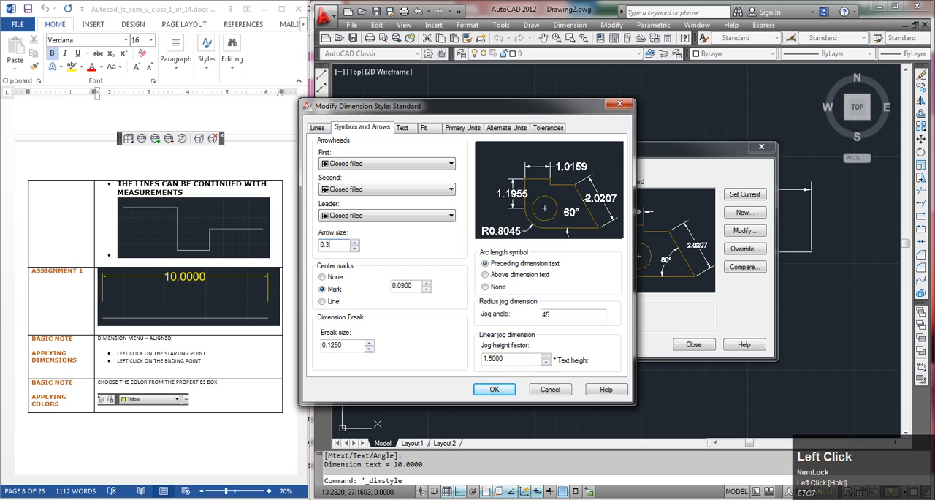
pyautogui.moveTo(515, 110); pyautogui.dragTo(326, 98)
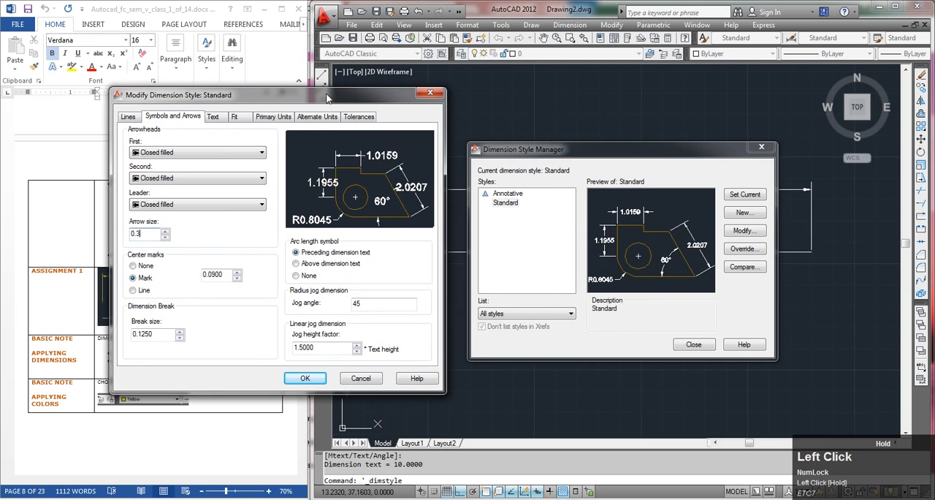
pyautogui.click(306, 379)
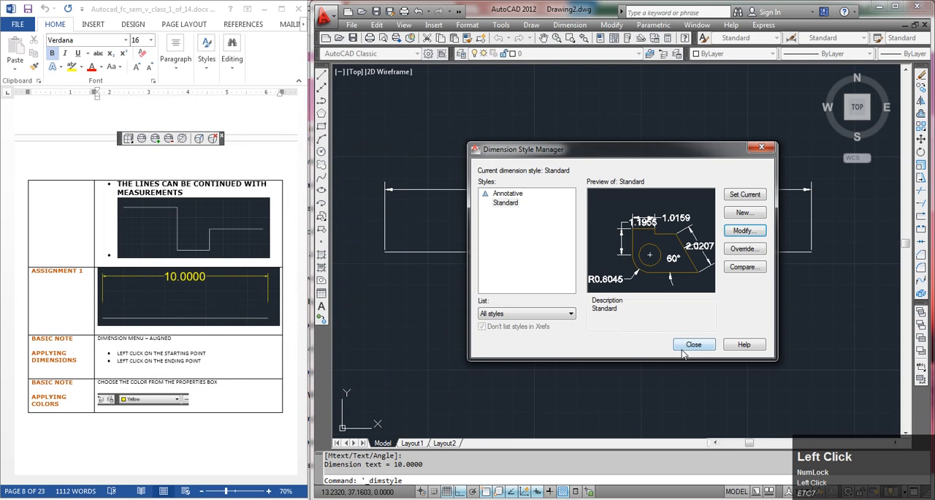
pyautogui.click(688, 347)
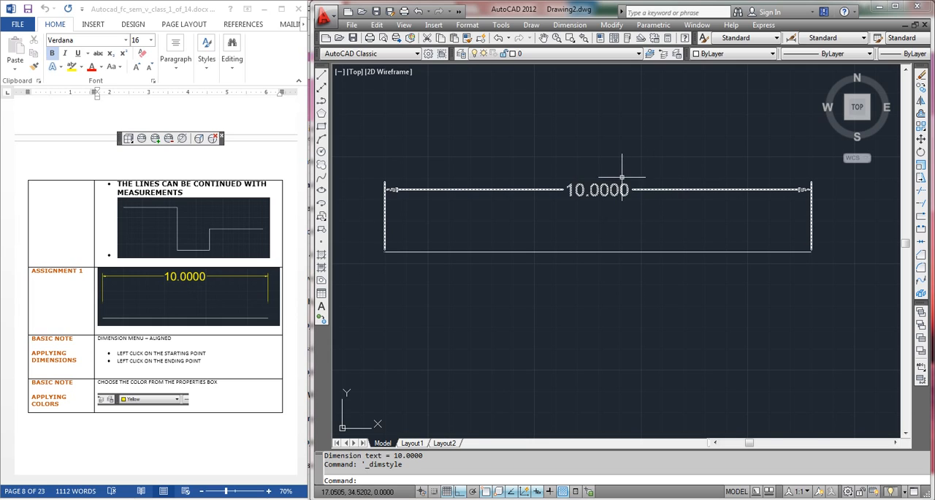
# Change the colour of the aligned dimension to Yellow and clear the selection
pyautogui.click(650, 162)
pyautogui.click(571, 210)
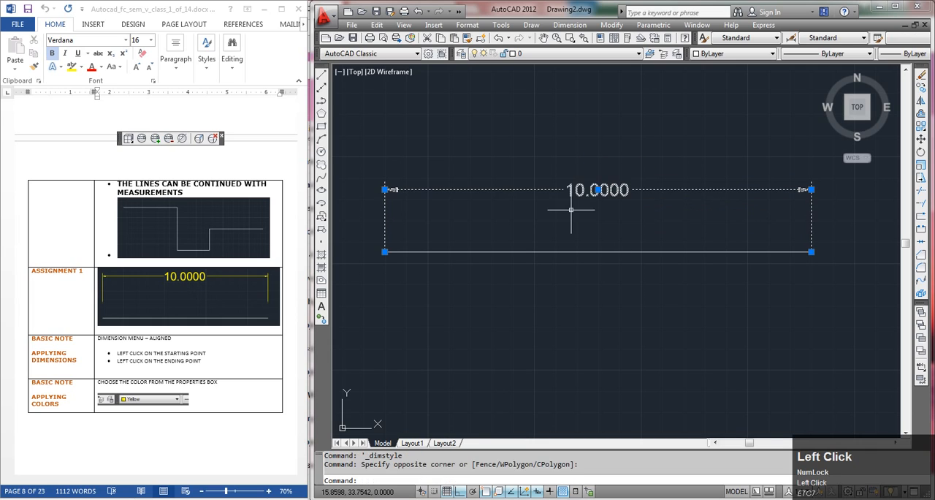
pyautogui.click(762, 56)
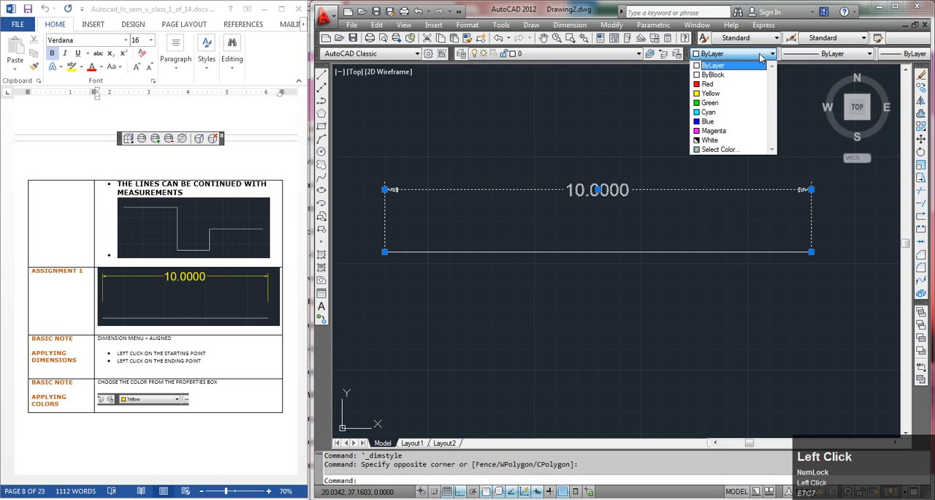
pyautogui.click(711, 94)
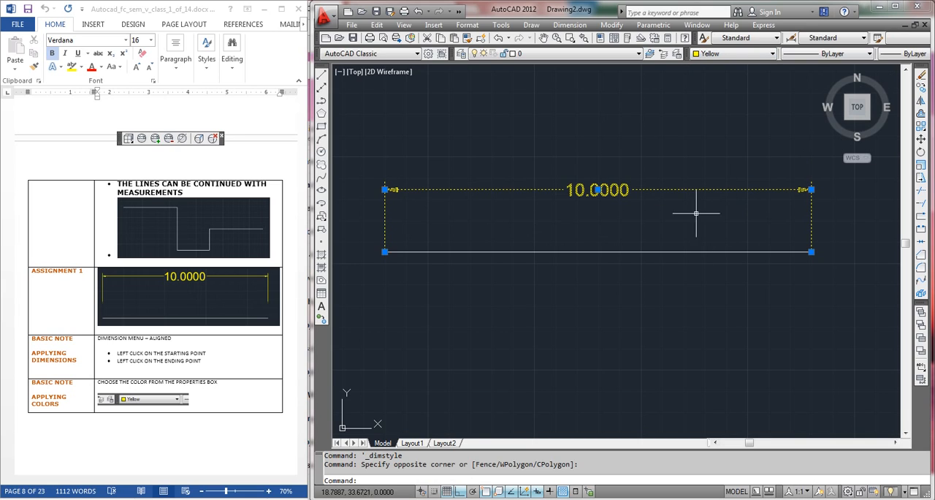
pyautogui.press('Escape')
pyautogui.press('Escape')
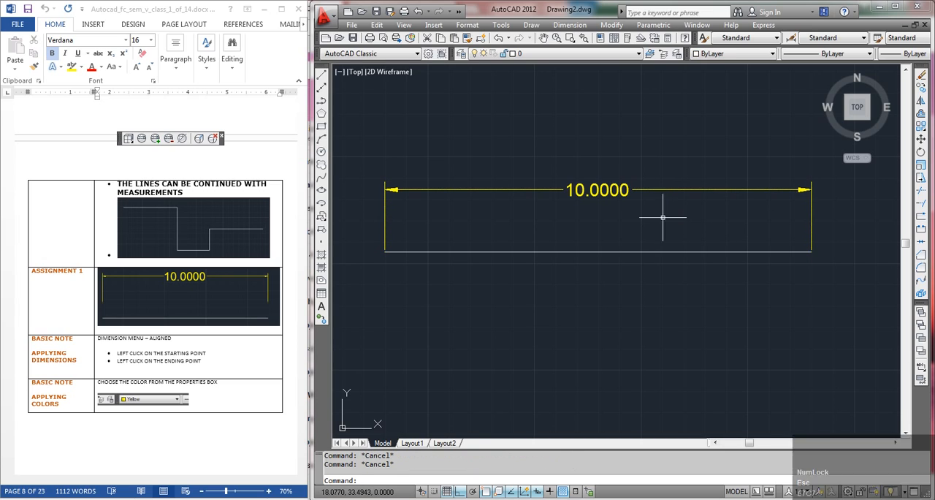
# Go to Assignment 2 in the class notes and examine its dimensioned stepped outline
pyautogui.click(218, 356)
pyautogui.scroll(-3, 214, 323)
pyautogui.scroll(-8, 214, 323)
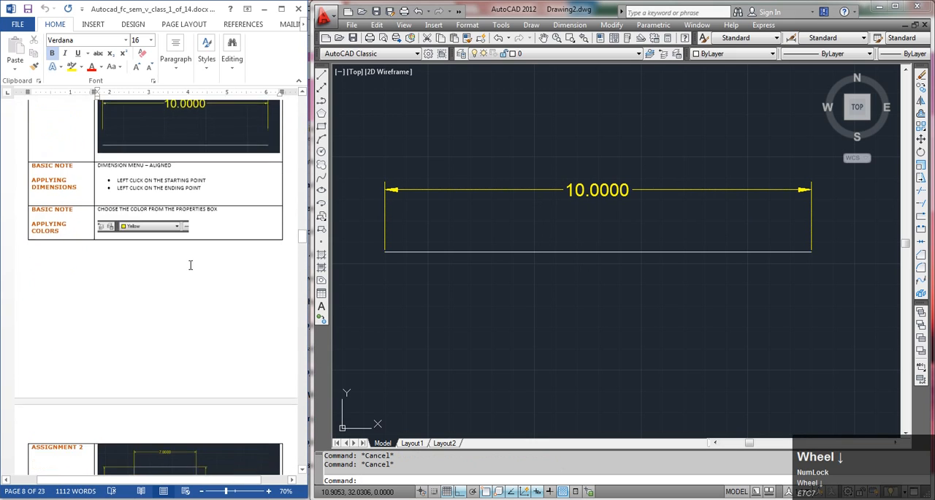
pyautogui.scroll(-5, 191, 263)
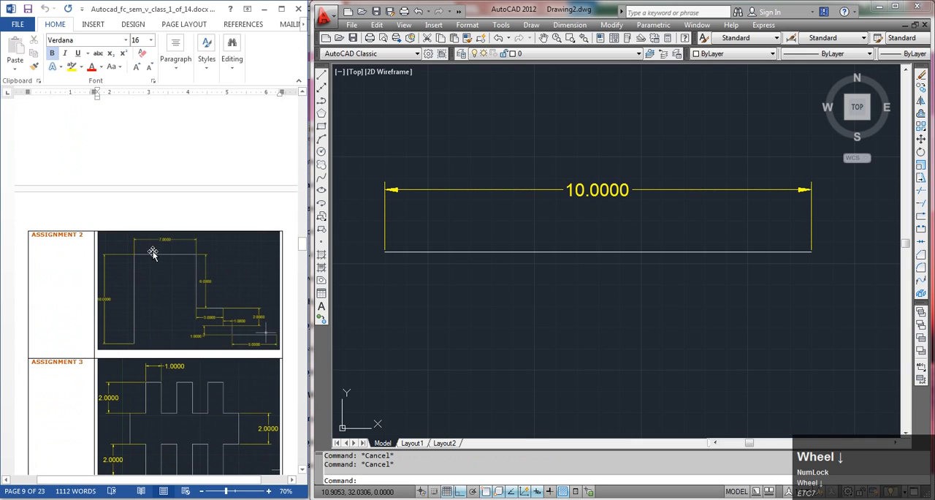
pyautogui.scroll(-1, 152, 253)
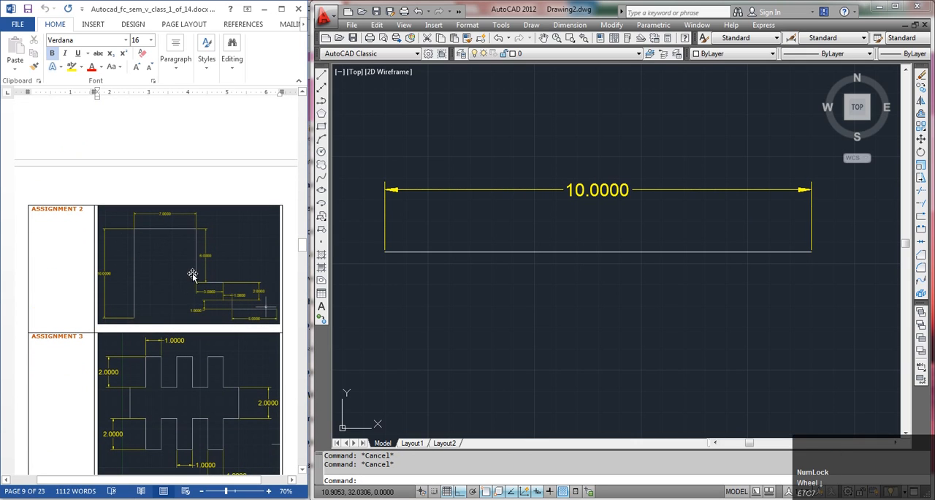